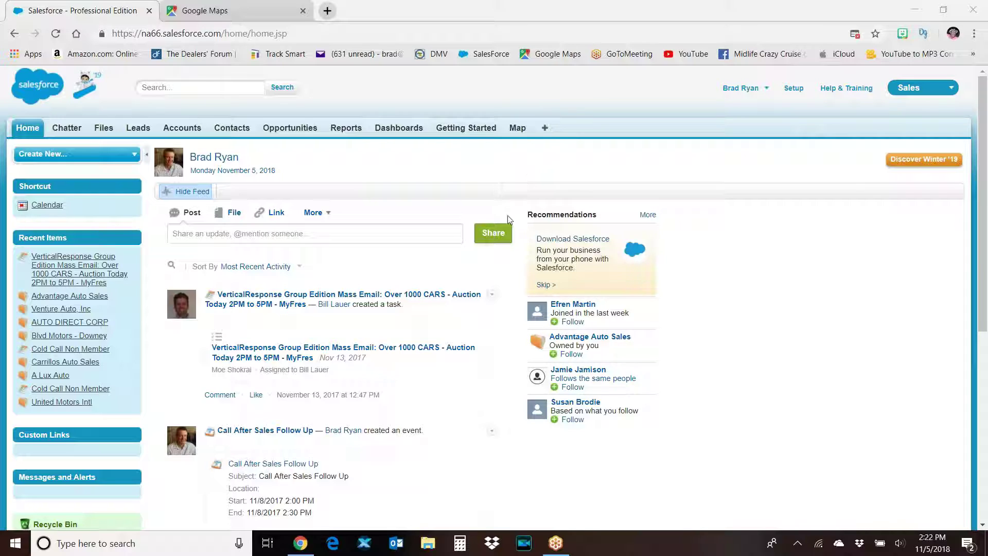
Open the Geopointe map in Salesforce and display the saved layers for shapes.
left_click(518, 129)
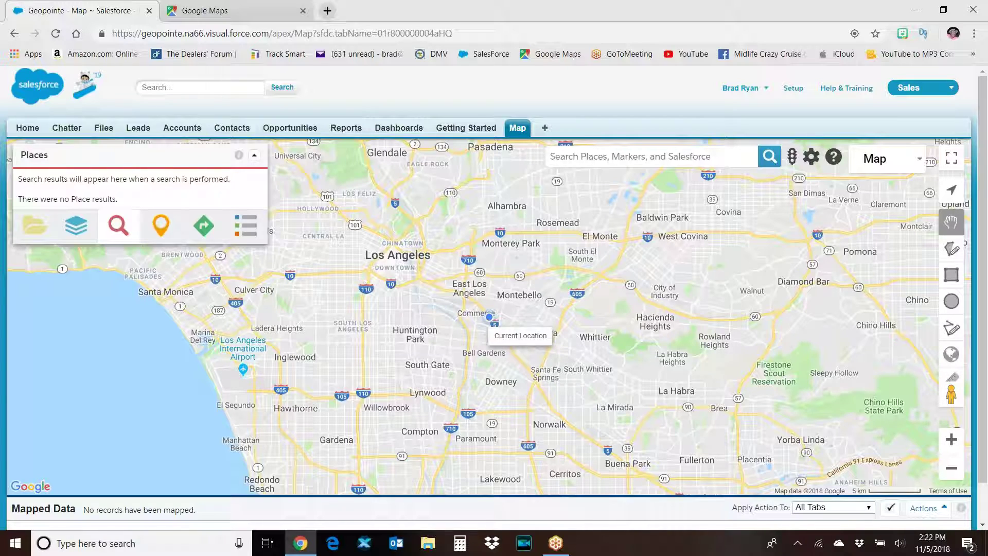
left_click_drag(587, 285, 563, 277)
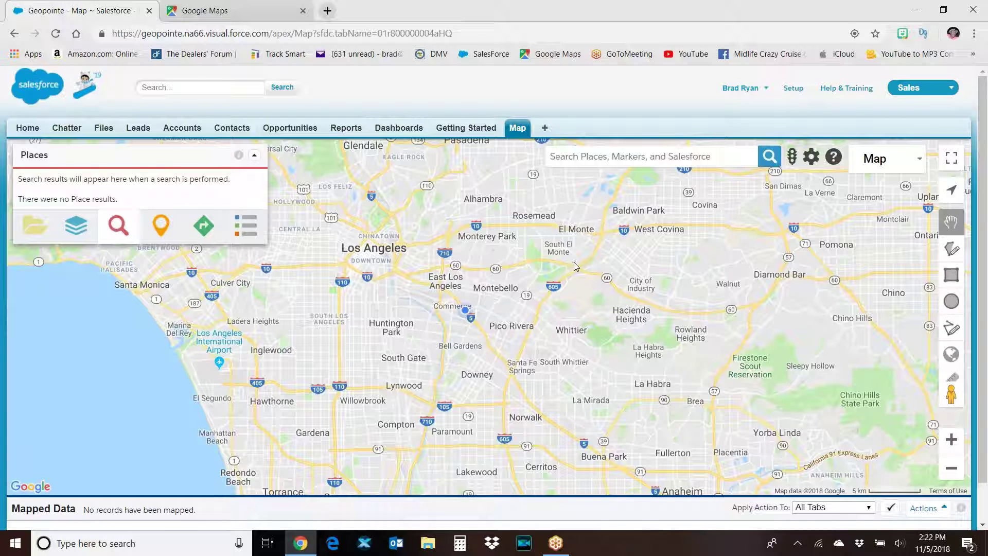
left_click_drag(567, 307, 537, 282)
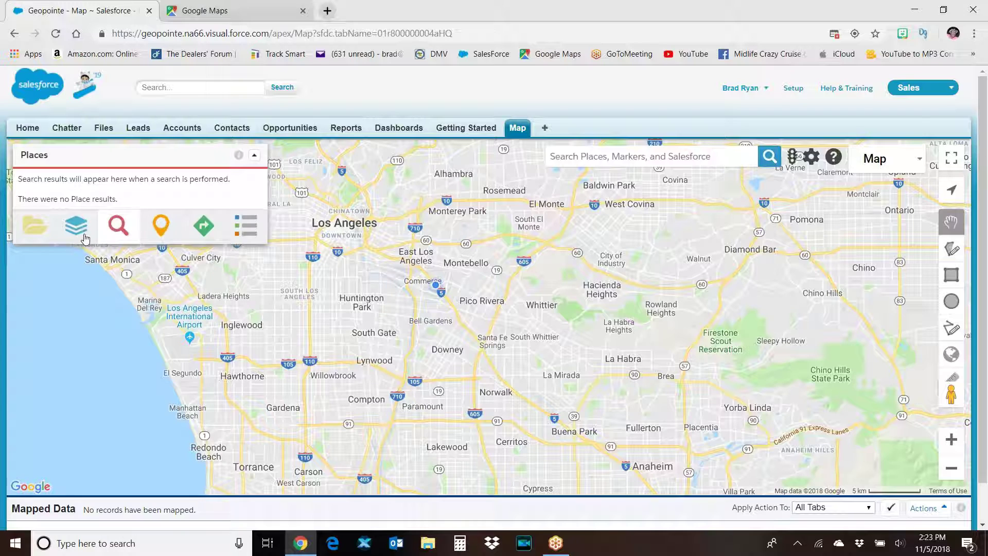
left_click(58, 231)
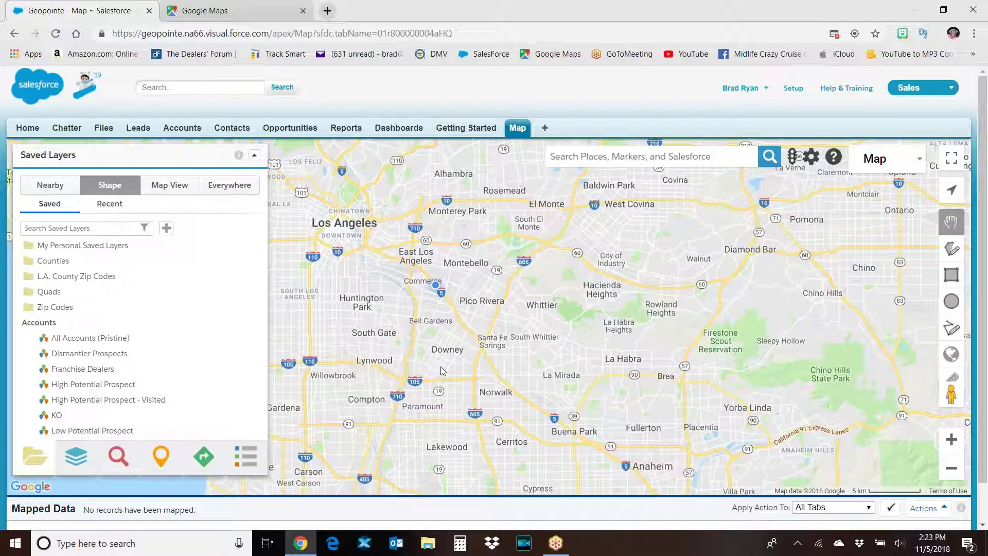
Draw a closed polygon around the area between Culver City, Torrance, Cypress and South El Monte, and pull its vertex near Norwalk eastward.
left_click_drag(462, 338, 533, 329)
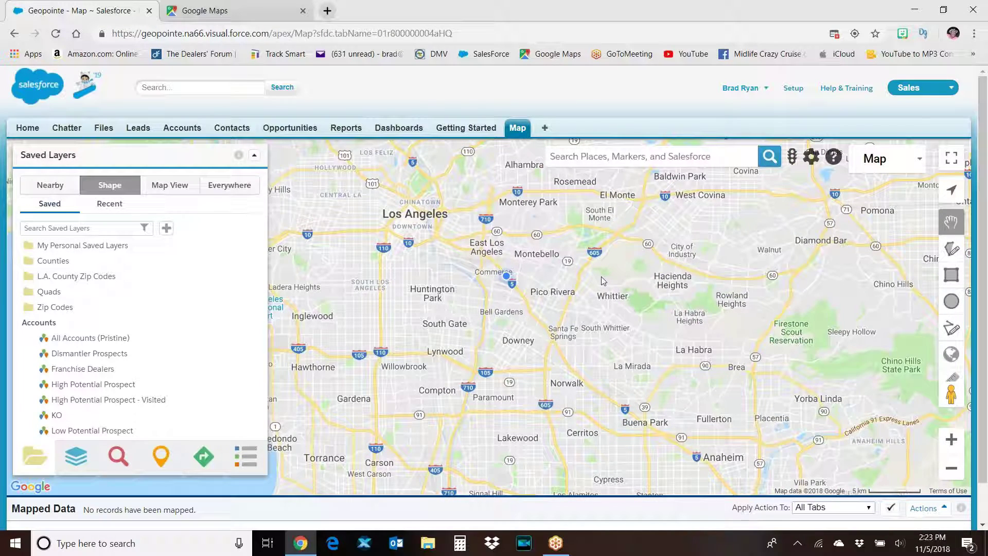
left_click(959, 250)
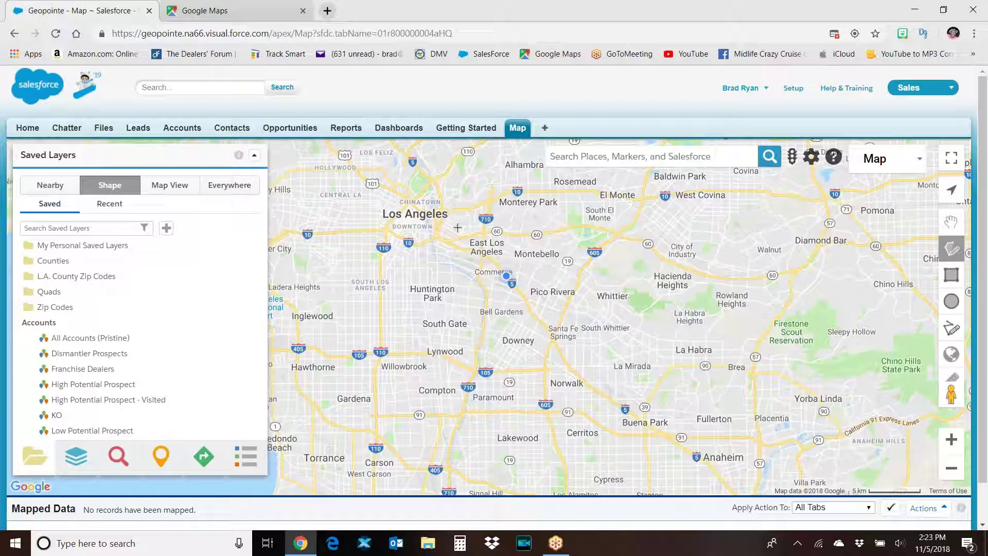
left_click(437, 238)
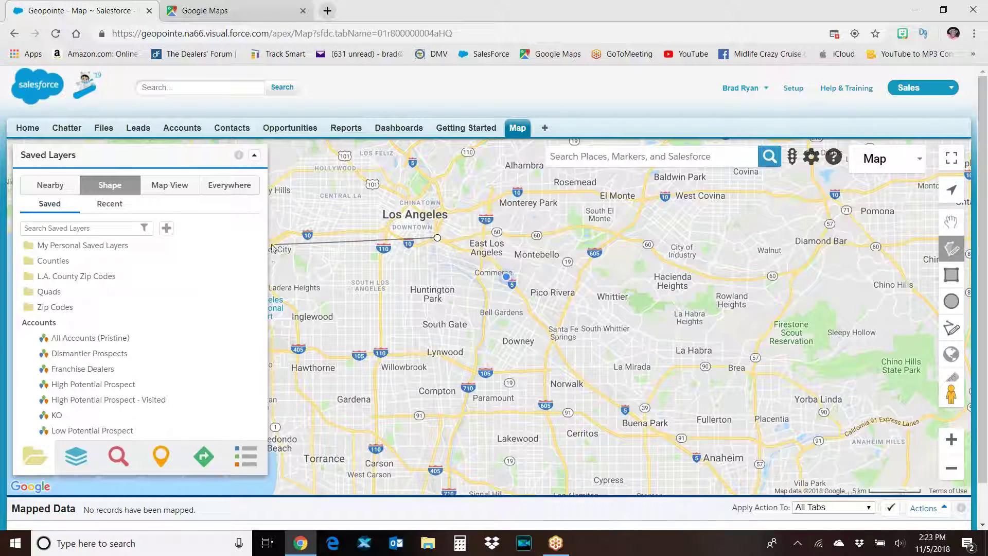
left_click(285, 235)
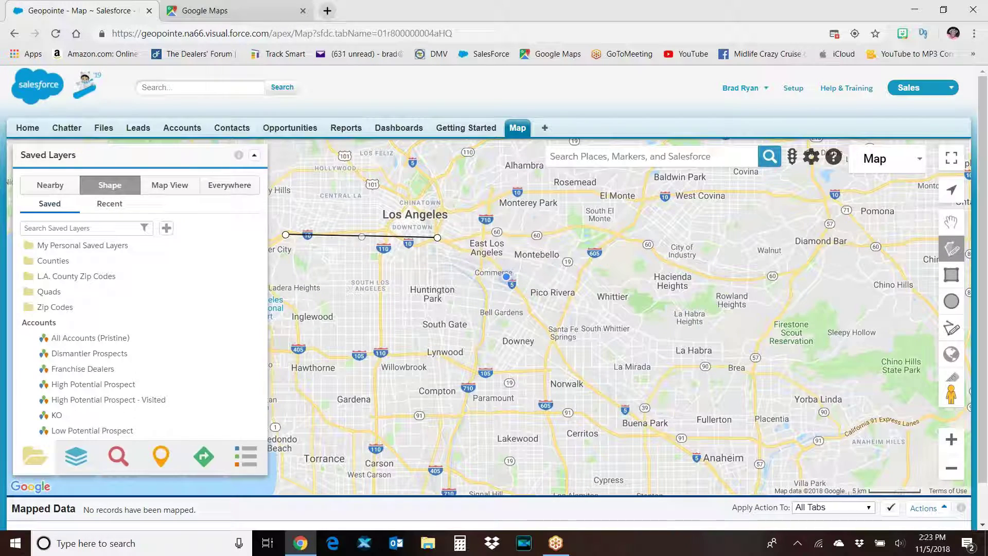
left_click(279, 332)
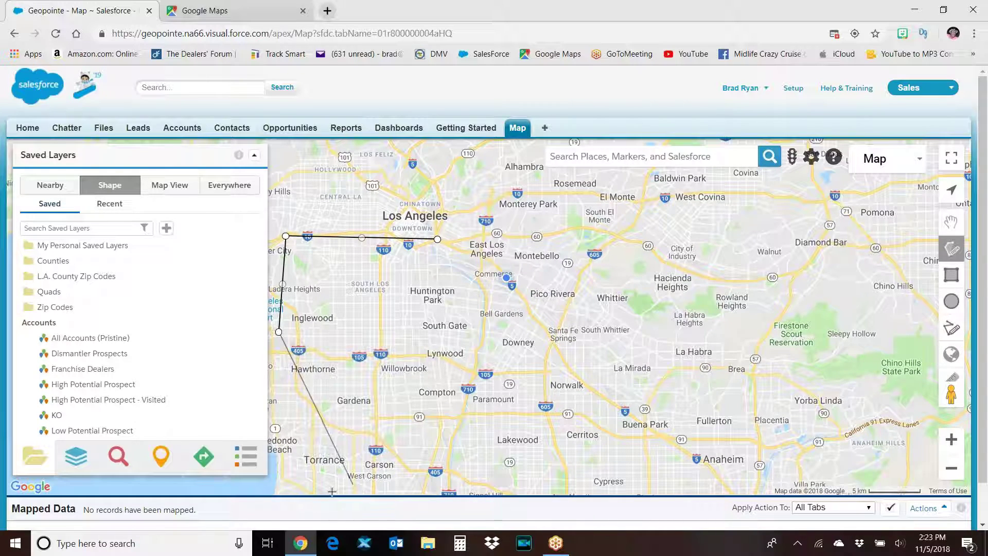
left_click(295, 486)
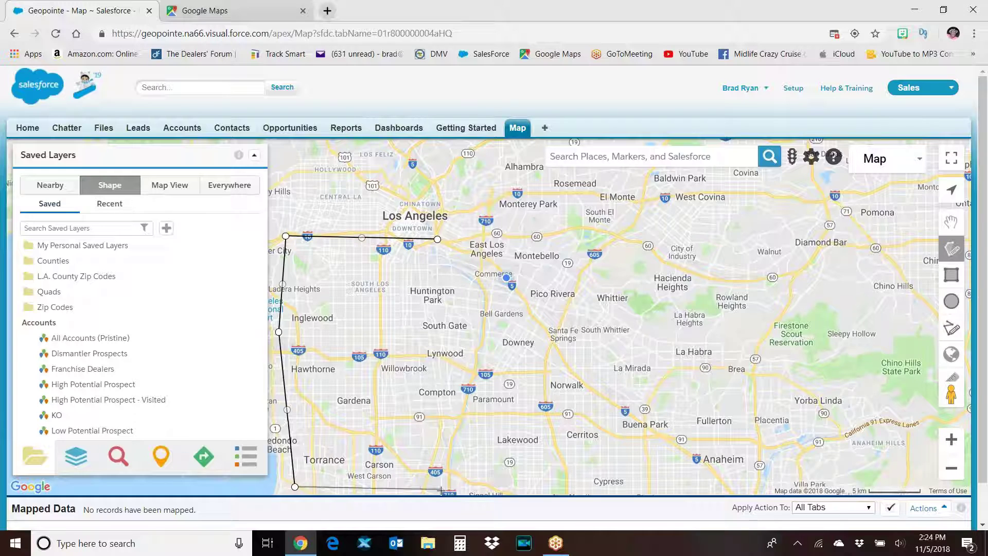
left_click(574, 487)
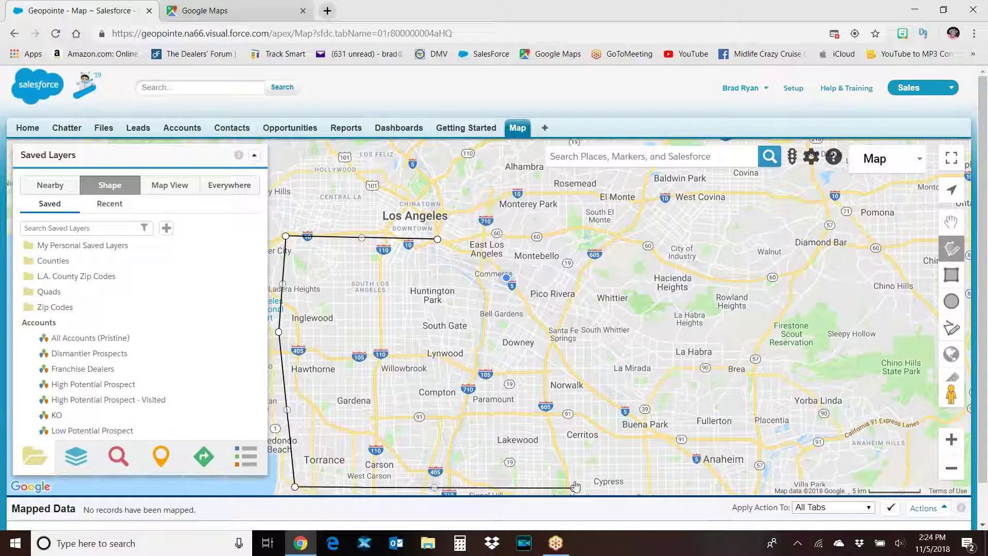
left_click(540, 397)
left_click(581, 276)
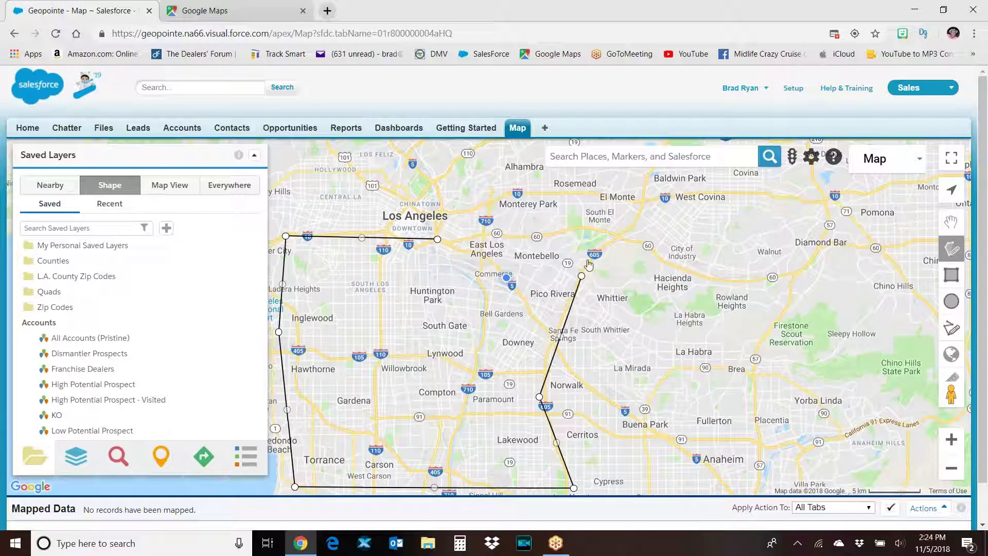
left_click(587, 230)
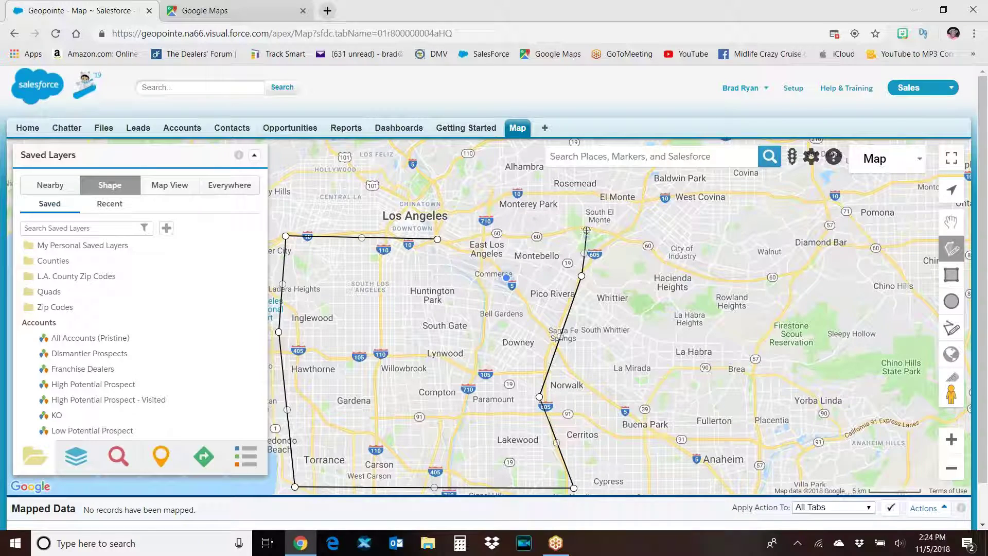
left_click(437, 239)
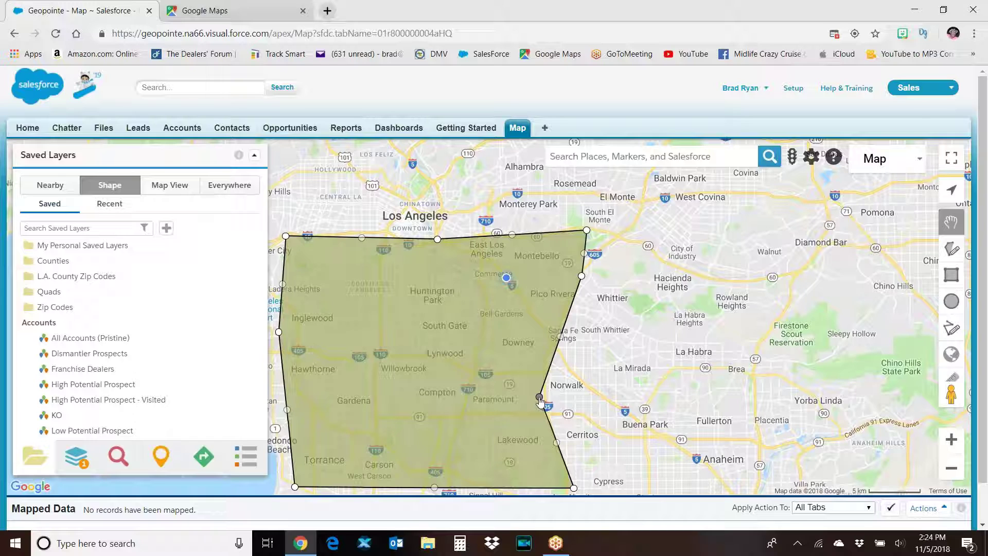
mouse_move(539, 398)
left_mouse_down()
mouse_move(615, 397)
mouse_move(547, 398)
left_mouse_up()
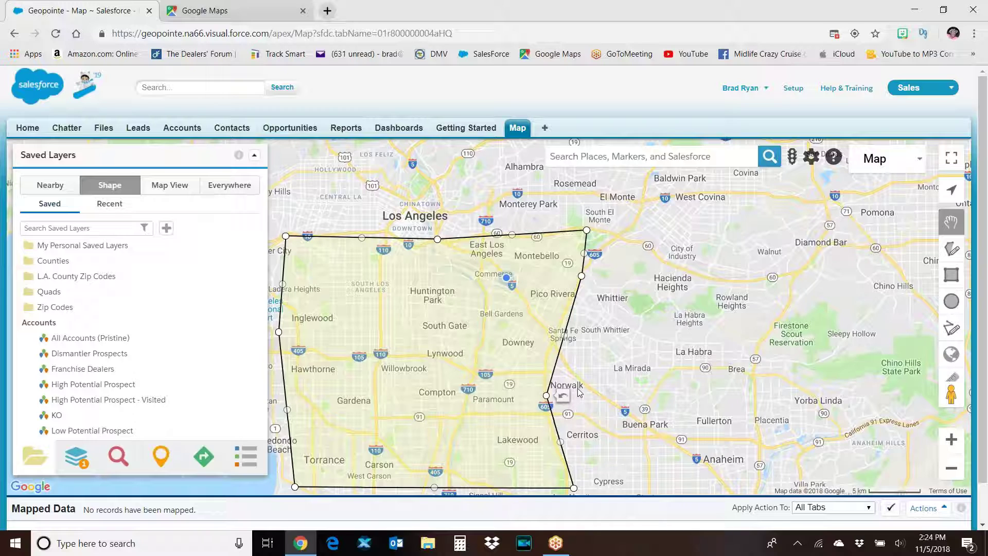
left_click_drag(546, 397, 569, 400)
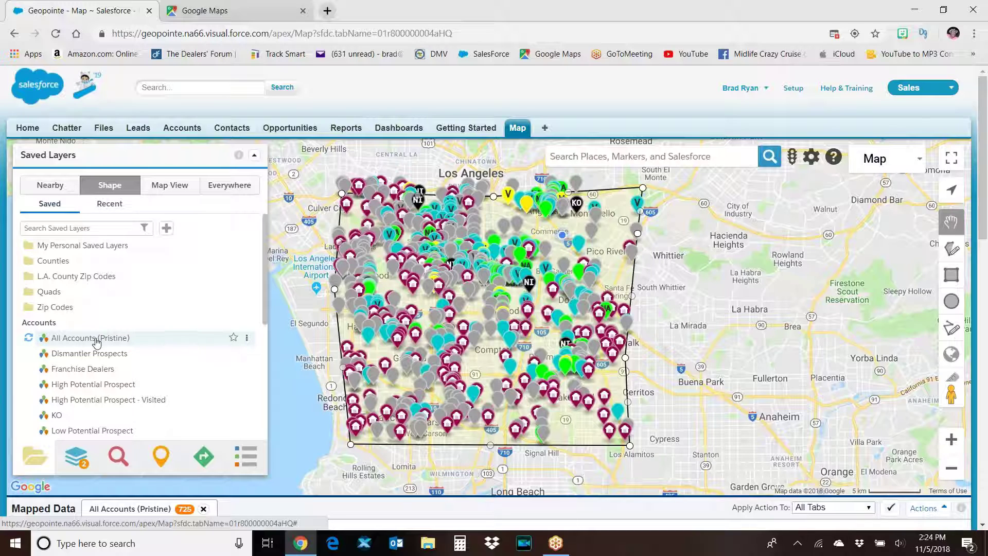
Remove the All Accounts (Pristine) layer from the mapped layers.
scroll(97, 359, "down", 2)
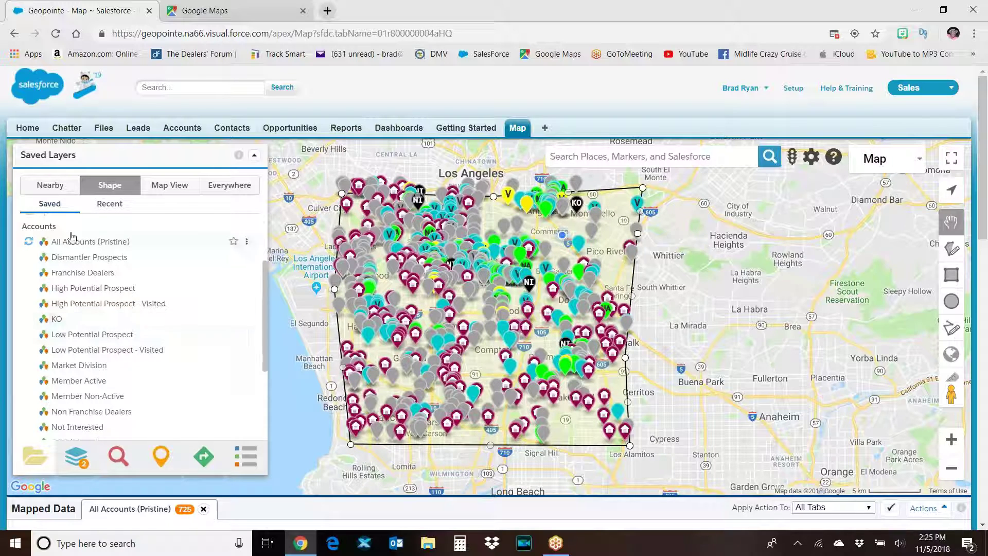
left_click(72, 457)
left_click(250, 198)
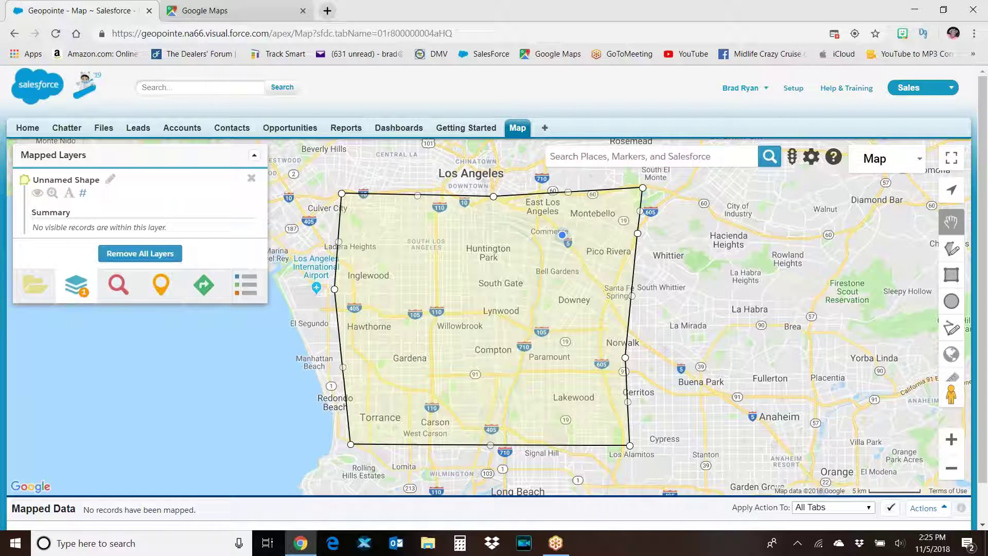
Map the High Potential Prospect, High Potential Prospect - Visited, Member Active, Member Non-Active, Prospect and Prospect - Visited account layers within the drawn shape.
left_click(36, 286)
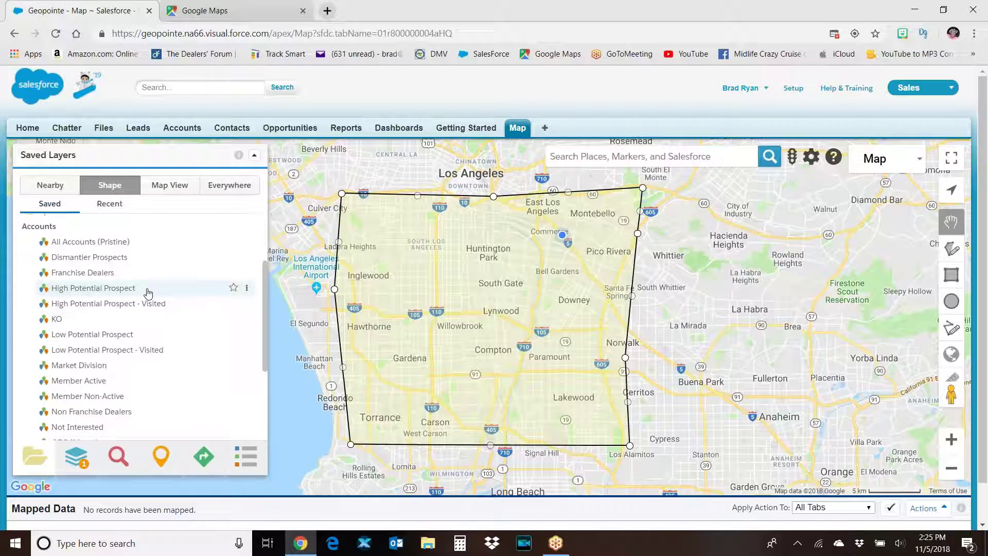
left_click(94, 290)
left_click(88, 305)
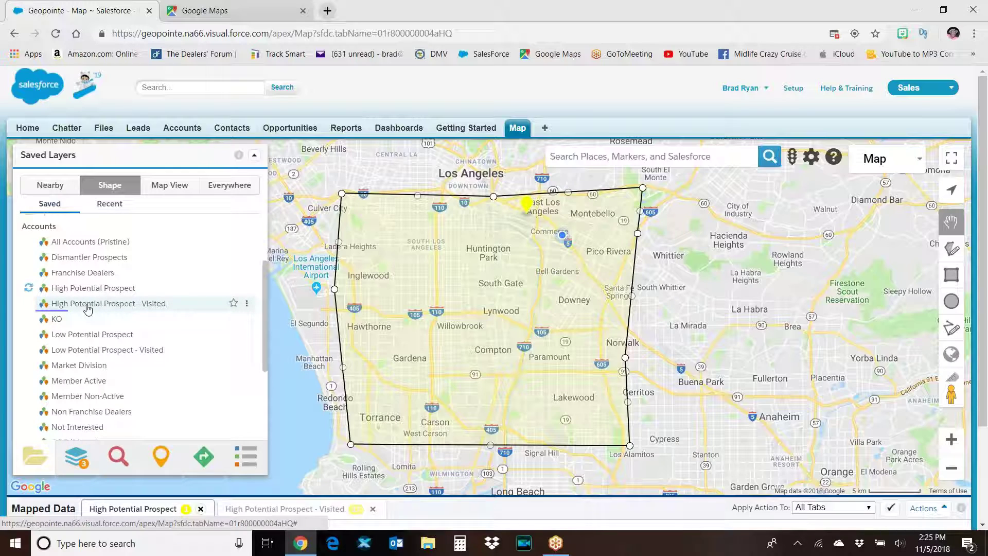
scroll(137, 364, "down", 2)
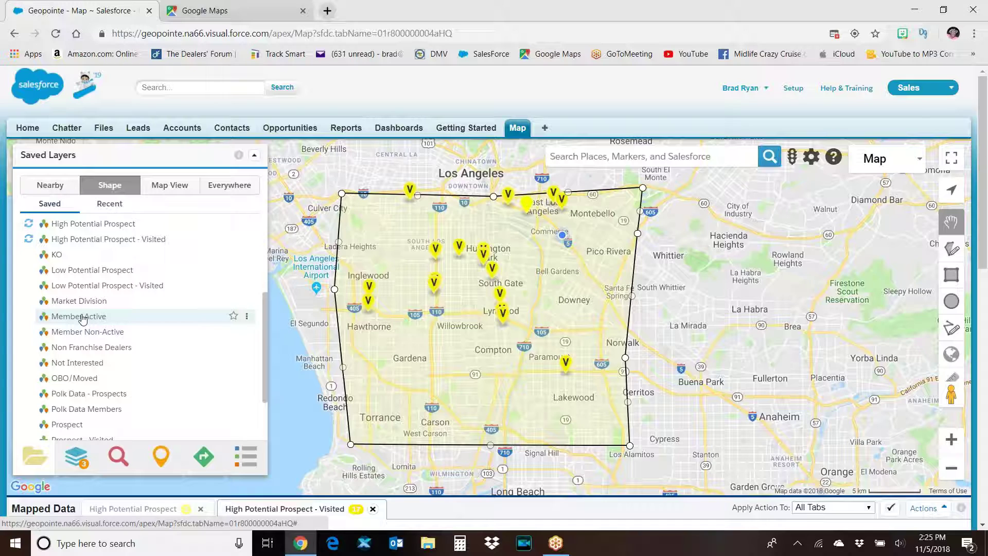
left_click(82, 317)
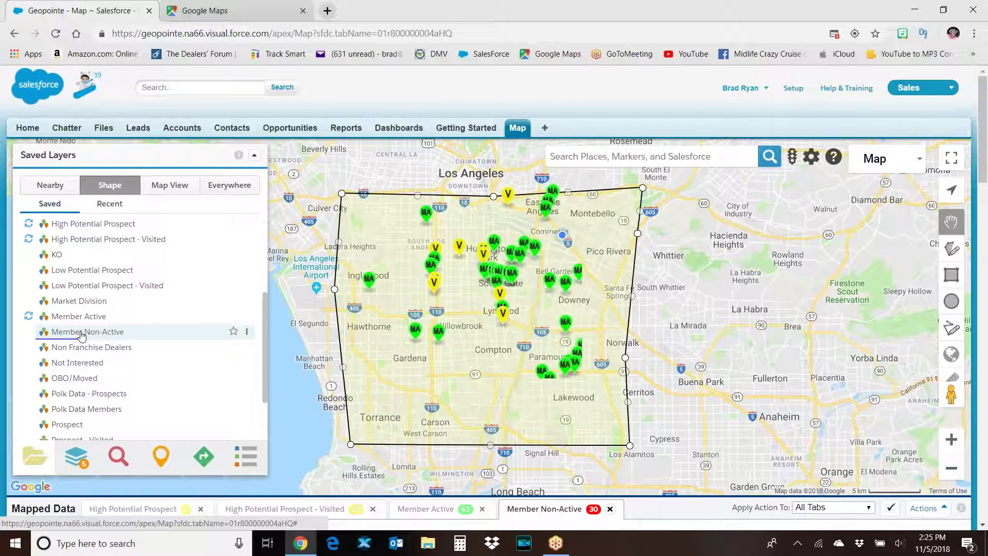
scroll(95, 371, "down", 1)
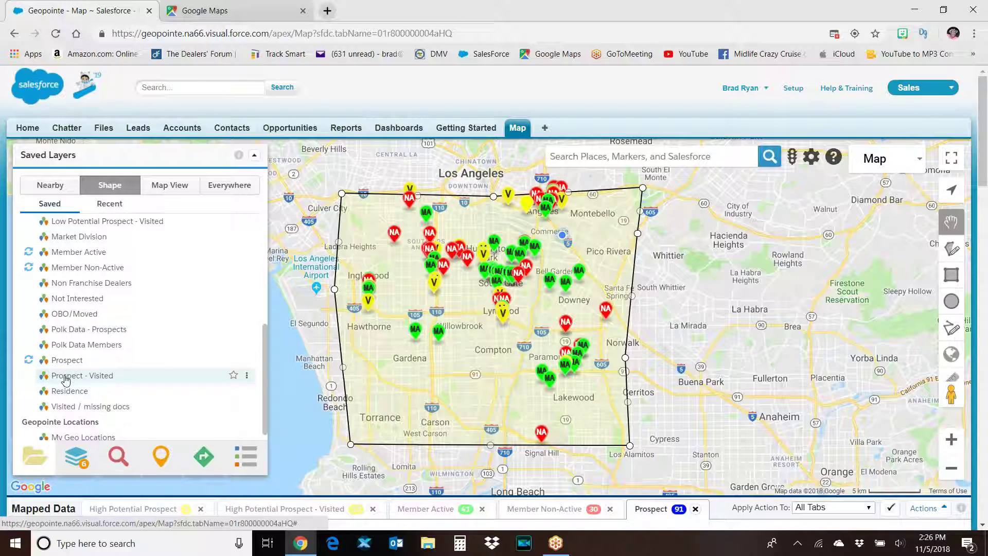
left_click(66, 379)
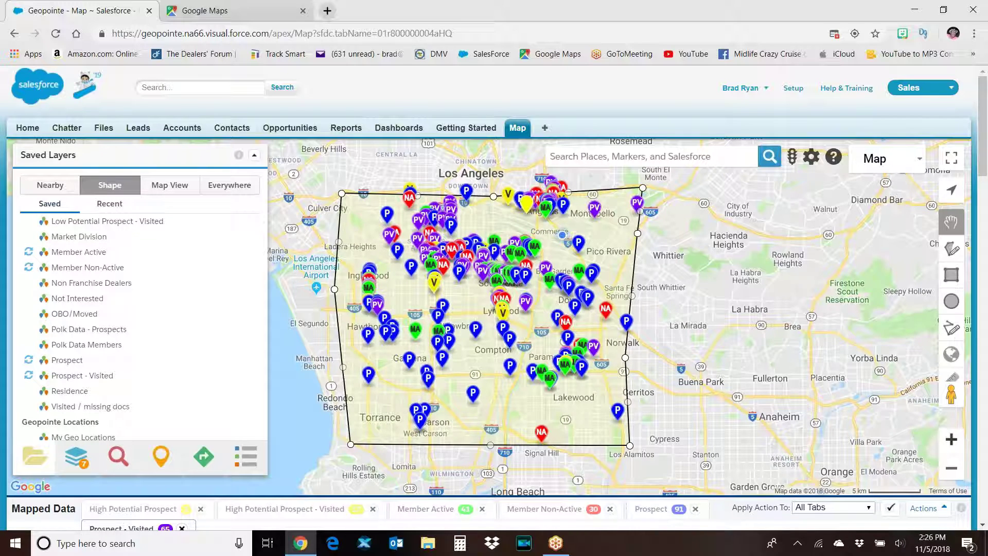
Examine the color-coded account markers around South Gate, Huntington Park and Lynwood at a closer scale.
left_click(953, 441)
left_click(953, 441)
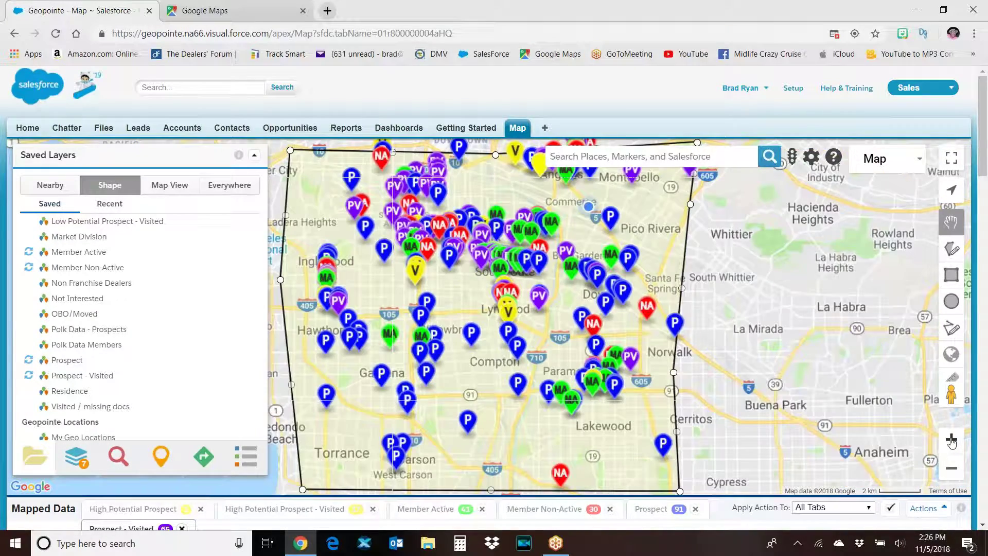
left_click(953, 442)
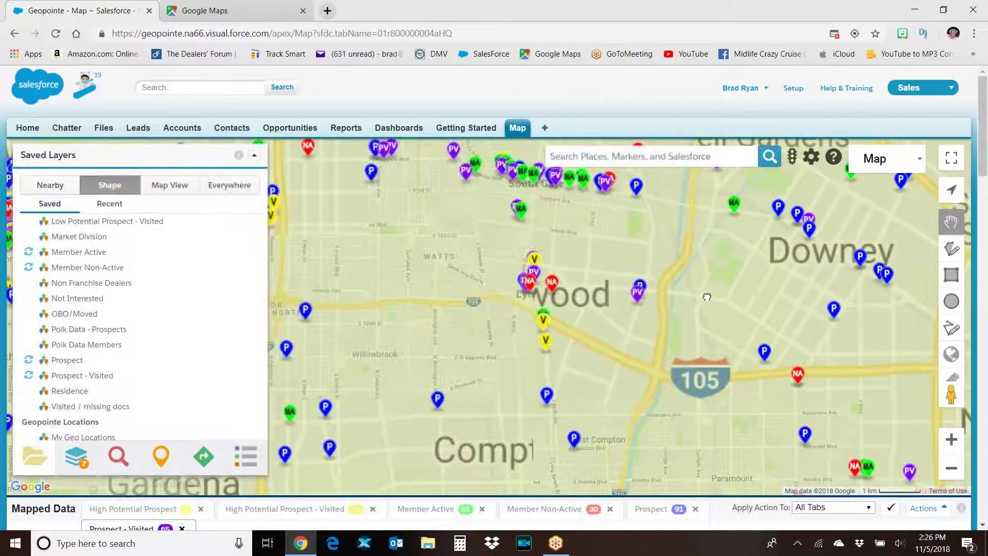
left_click_drag(714, 269, 727, 380)
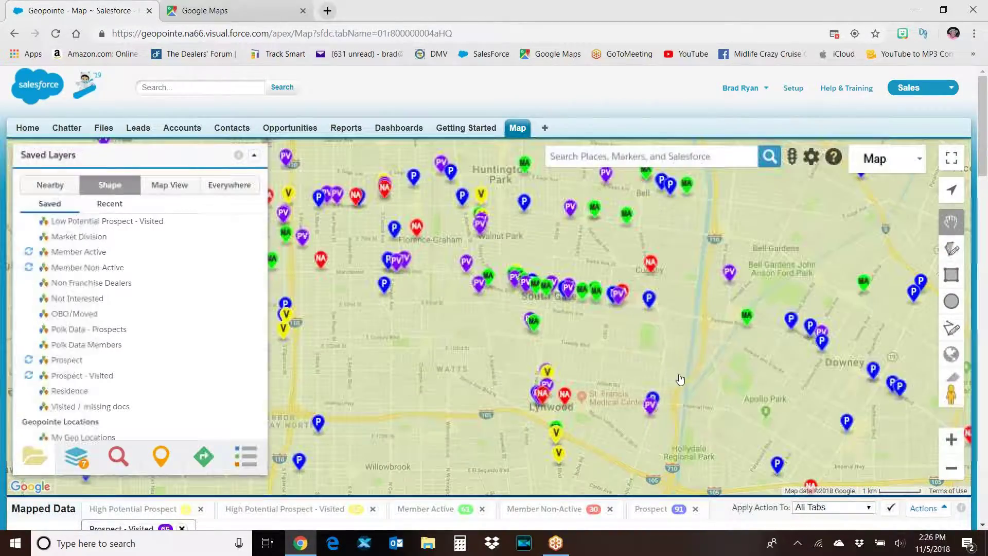
left_click_drag(665, 341, 687, 362)
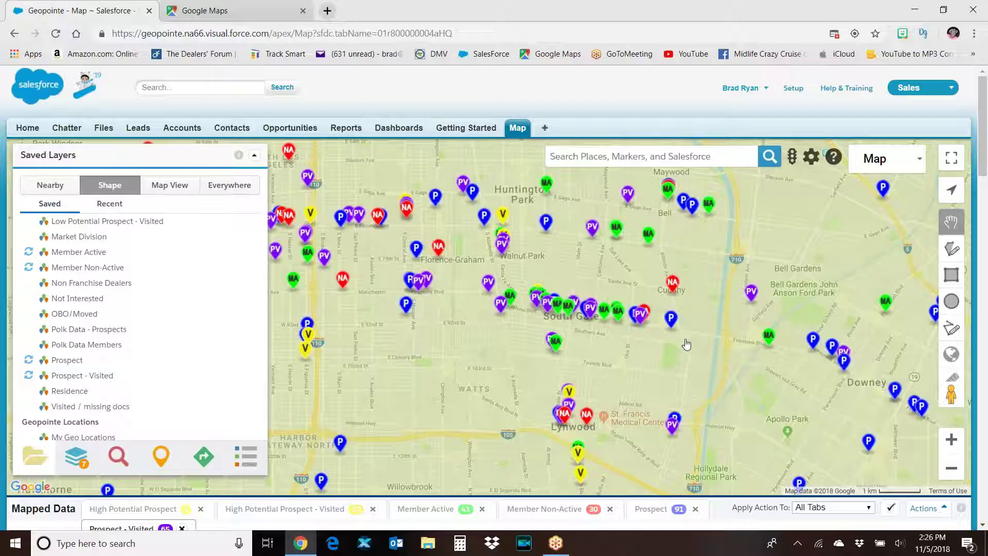
left_click_drag(693, 337, 684, 315)
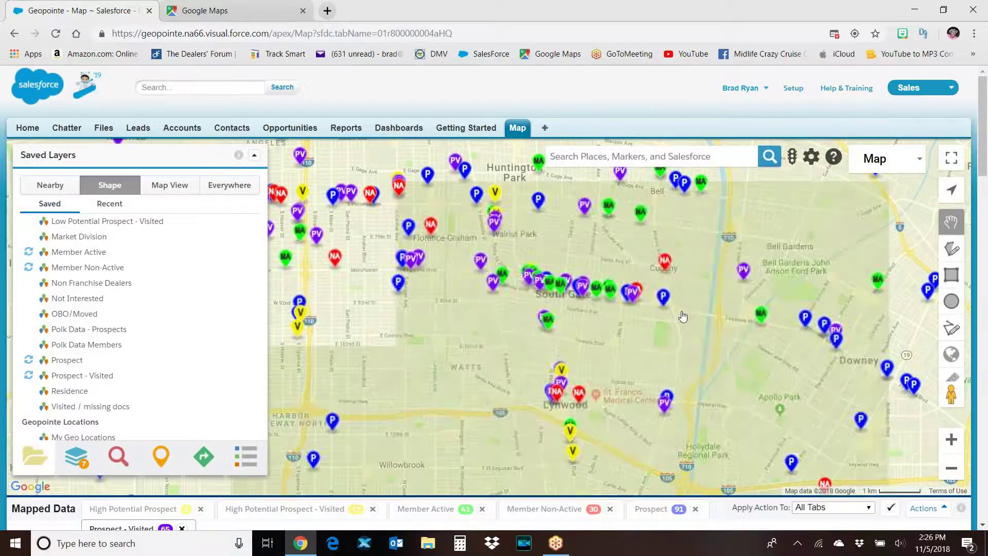
left_click_drag(684, 308, 684, 347)
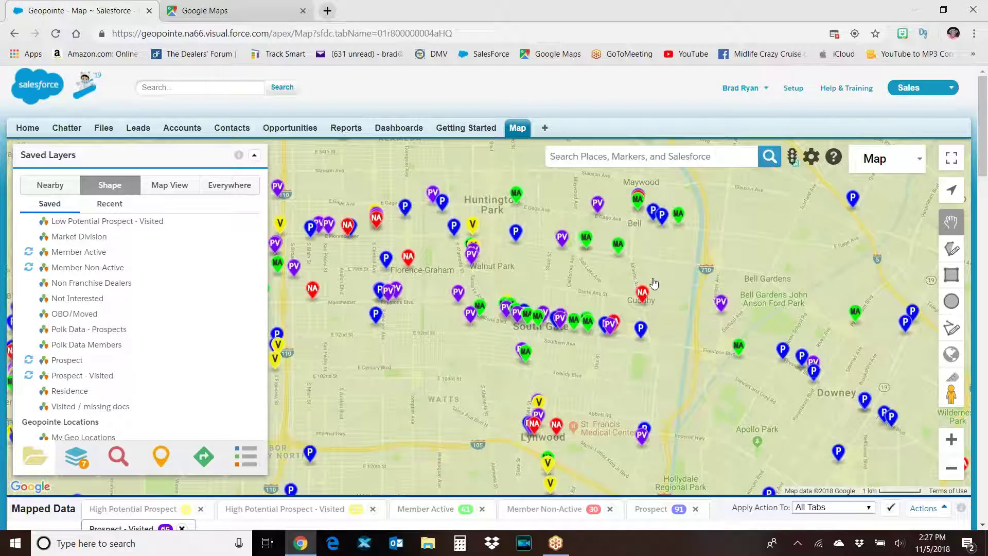
Open the details of the Ganas Auto Sales prospect marker in South Gate and review its account information.
left_click(951, 440)
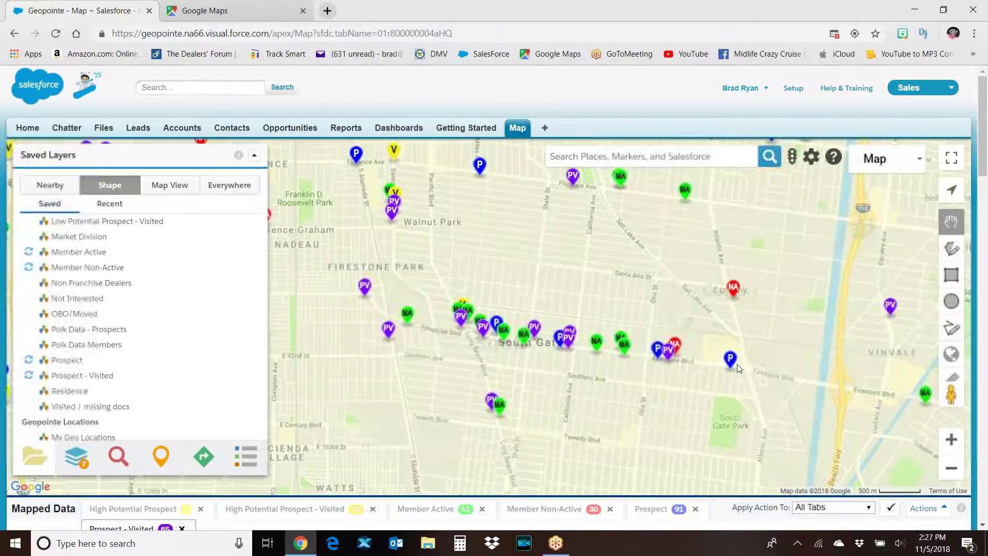
mouse_move(729, 361)
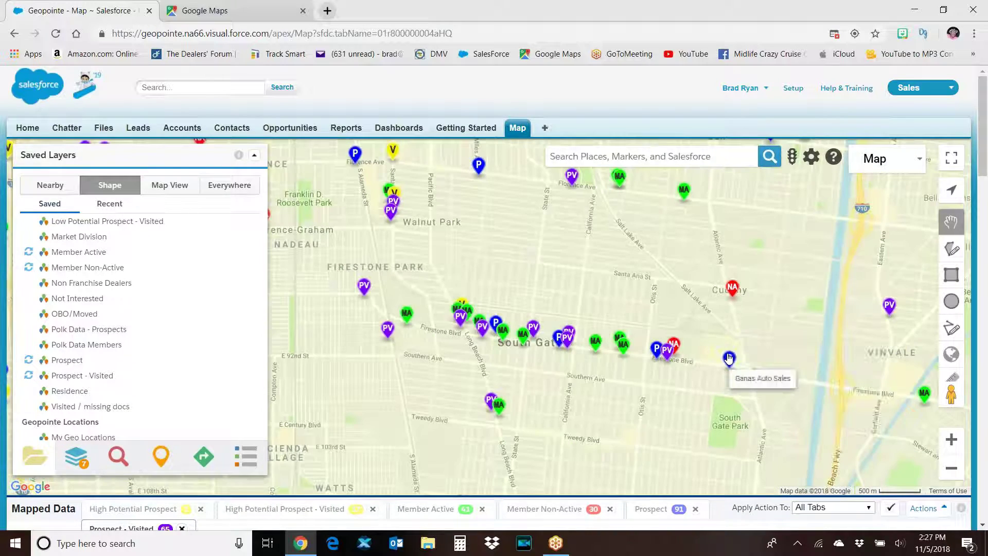
left_click(729, 359)
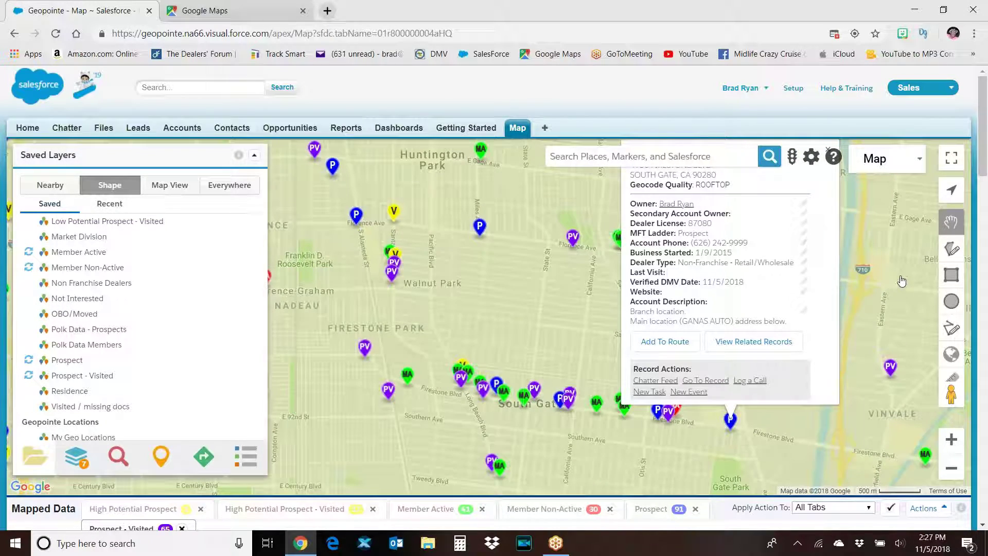
left_click_drag(900, 282, 881, 381)
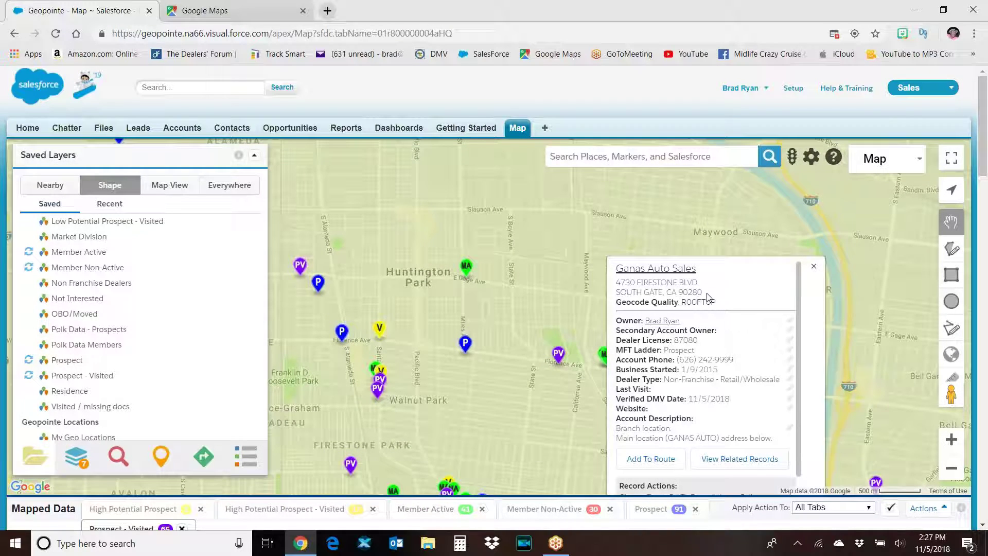
scroll(878, 331, "down", 2)
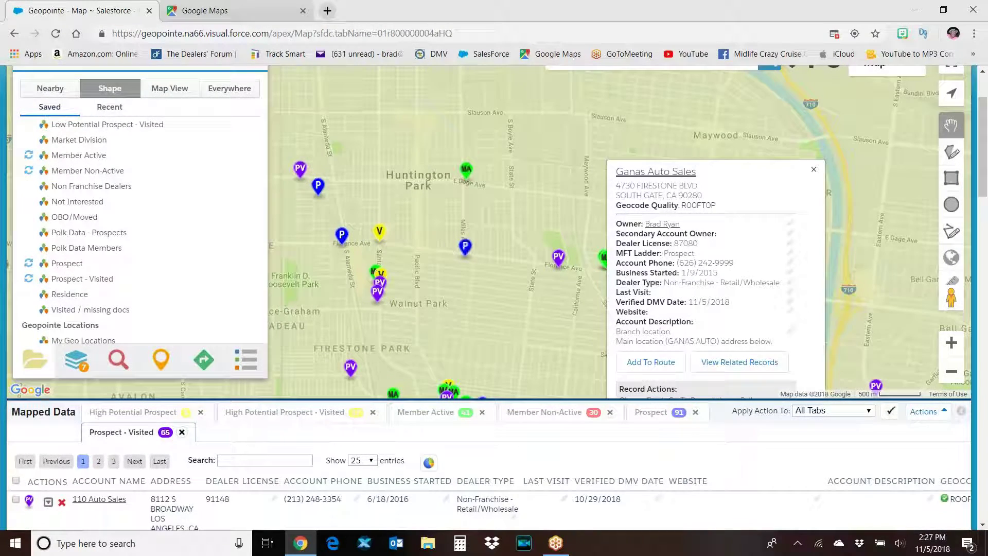
Copy the Ganas Auto Sales address from its account details and look up that location in Google Maps.
left_click_drag(532, 198, 511, 144)
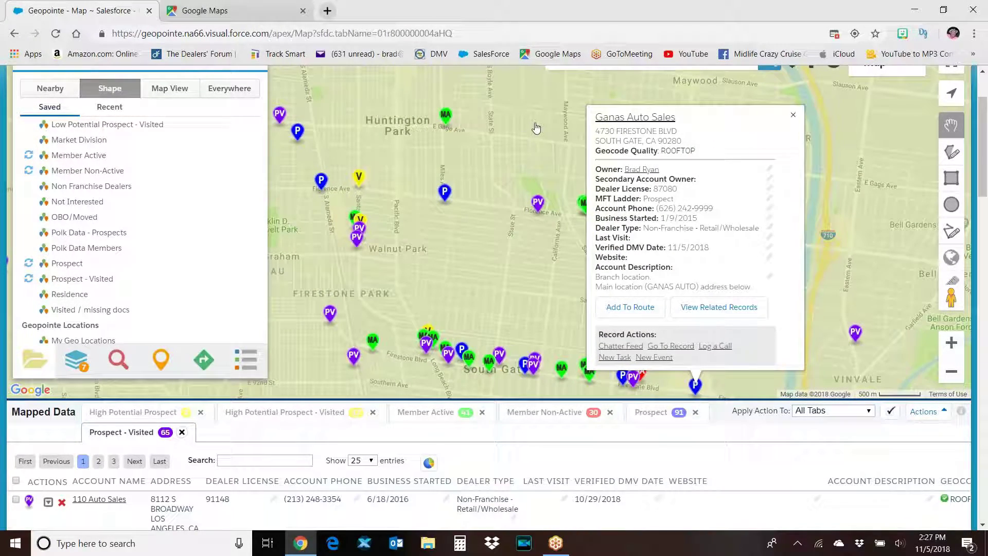
left_click_drag(533, 130, 505, 120)
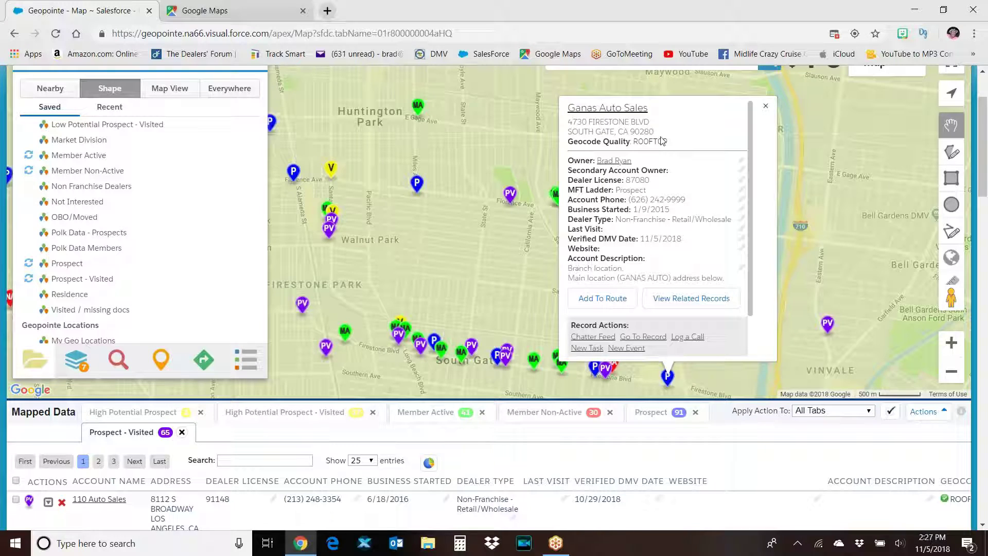
left_click_drag(655, 133, 570, 124)
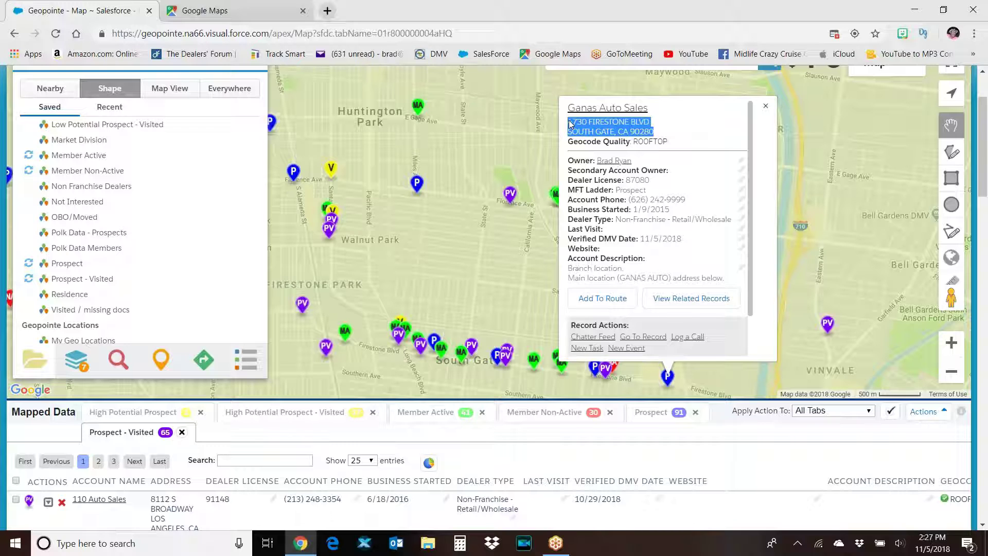
left_click(252, 11)
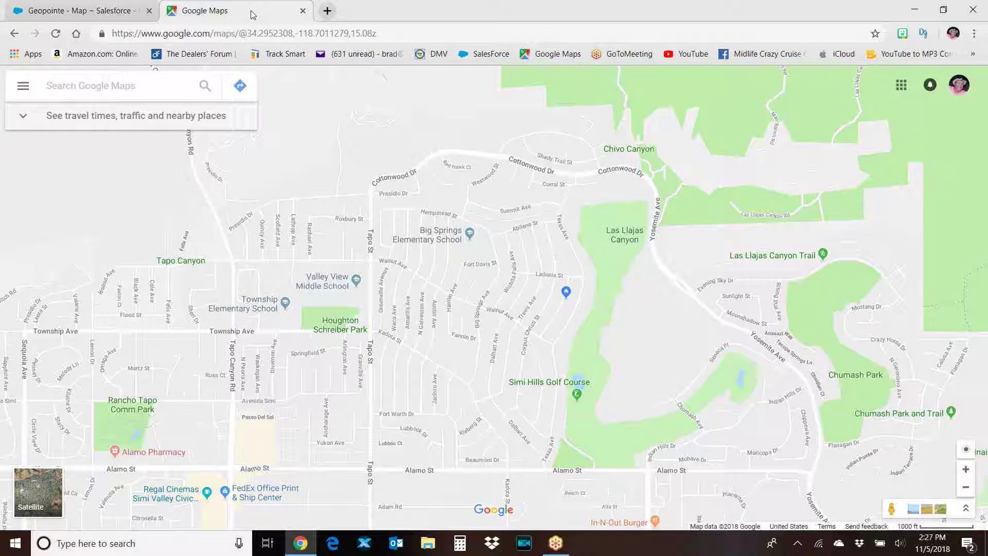
left_click(153, 83)
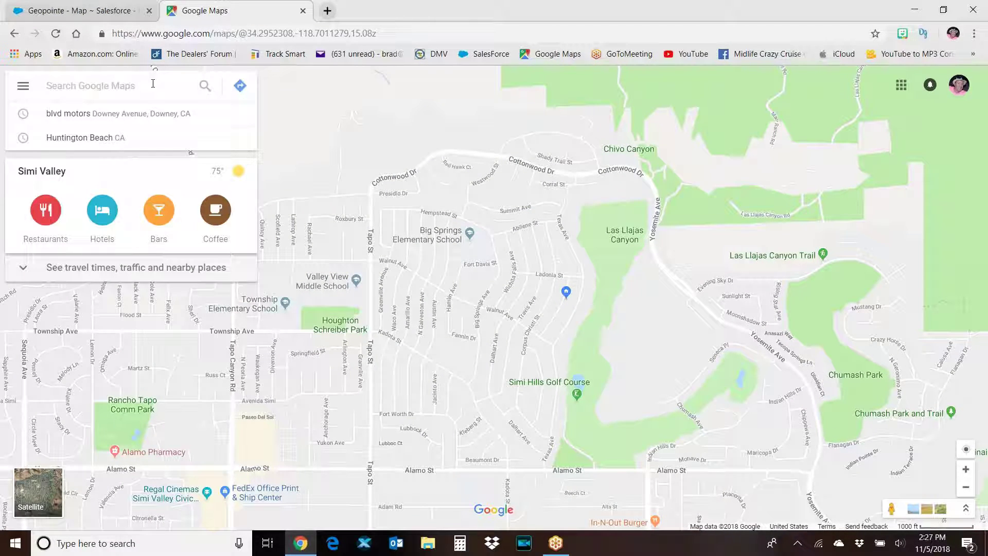
type("4730 FIRESTONE BLVD SOUTH GATE, CA 90280")
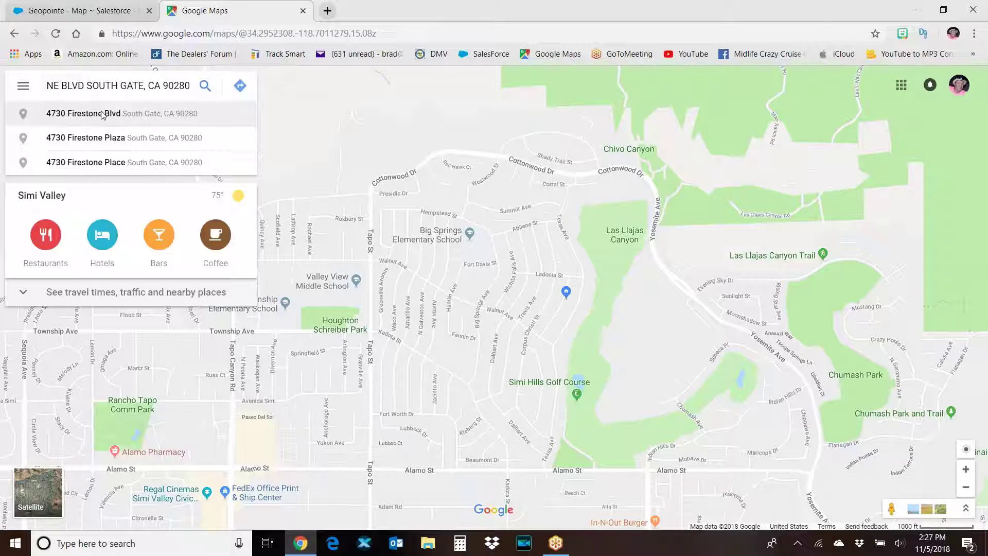
left_click(103, 114)
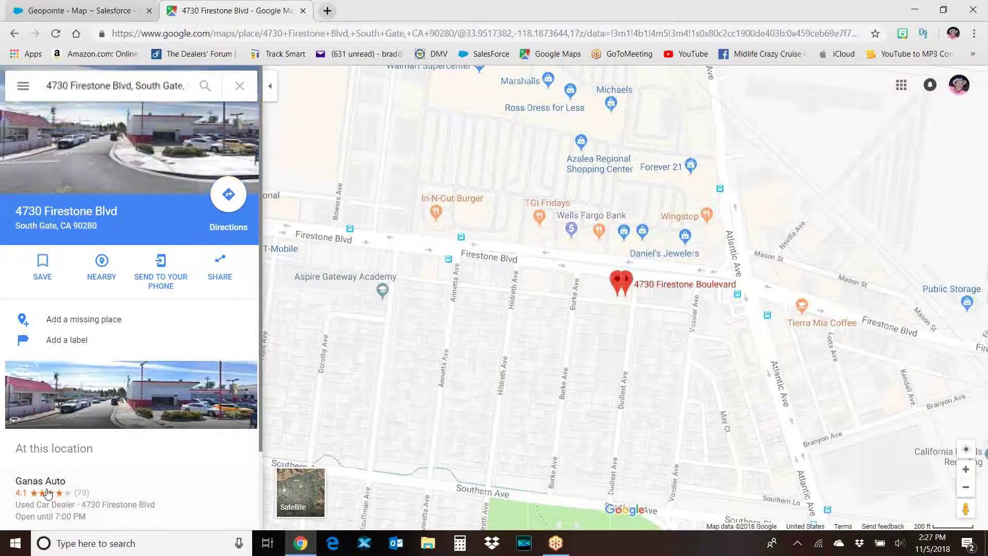
Examine the Ganas Auto lot on Firestone Blvd up close in satellite imagery.
scroll(189, 368, "down", 2)
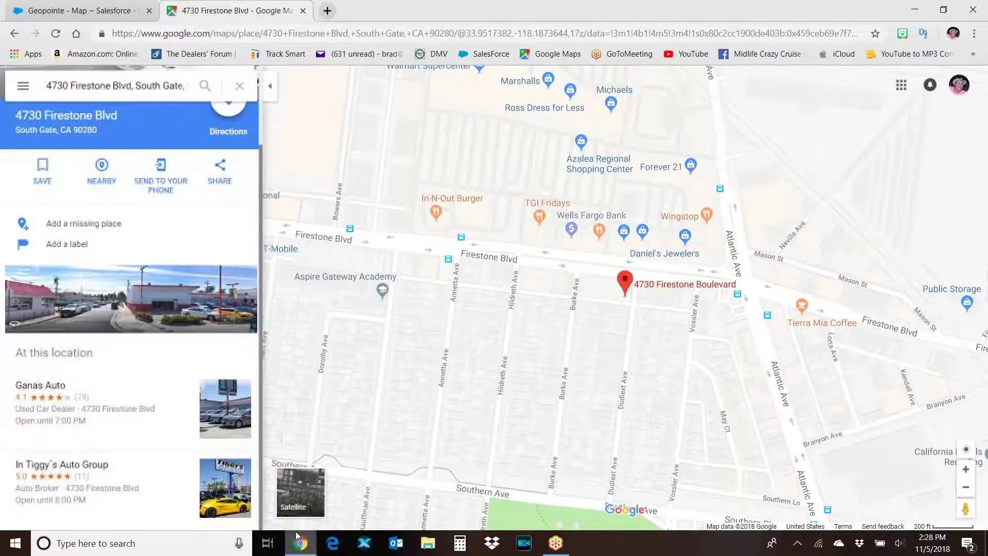
left_click(299, 494)
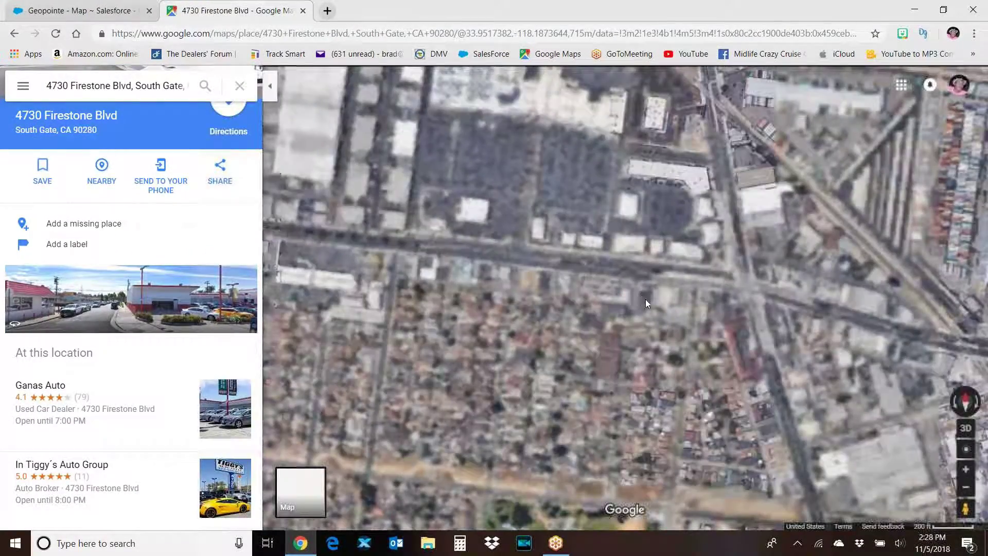
scroll(648, 292, "up", 4)
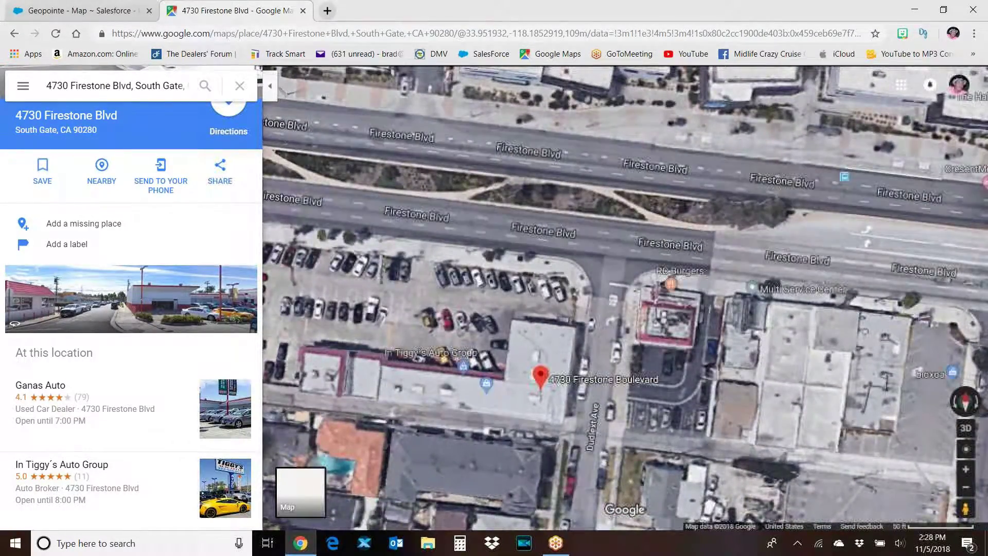
scroll(566, 240, "up", 2)
left_click_drag(551, 218, 644, 184)
scroll(613, 193, "up", 2)
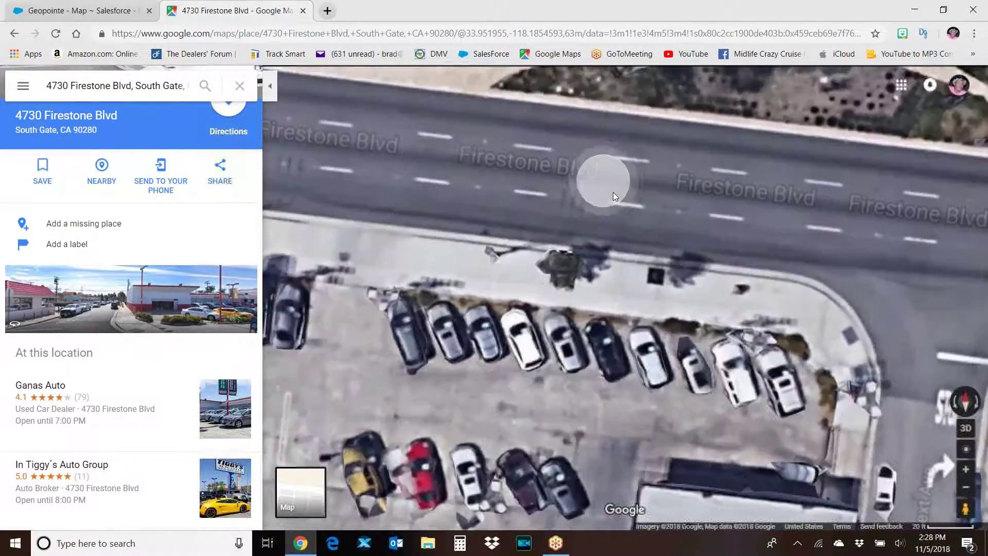
Zoom into Street View in front of the Ganas Auto lot and turn the view to face the dealership.
scroll(611, 203, "up", 3)
scroll(612, 206, "up", 2)
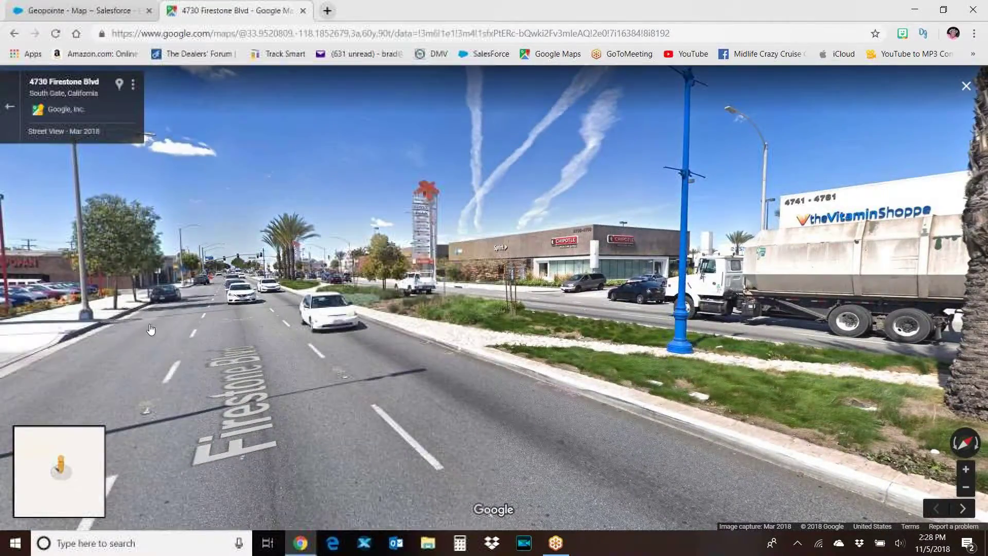
left_click_drag(227, 309, 587, 306)
left_click_drag(195, 309, 599, 311)
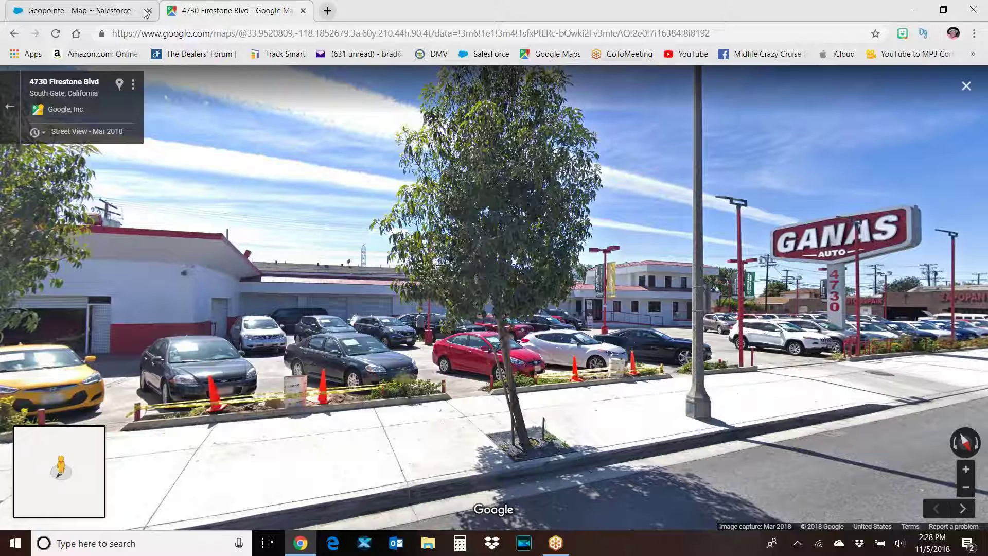
Return to the Geopointe map, add Ganas Auto Sales to the route and close its details.
left_click(83, 10)
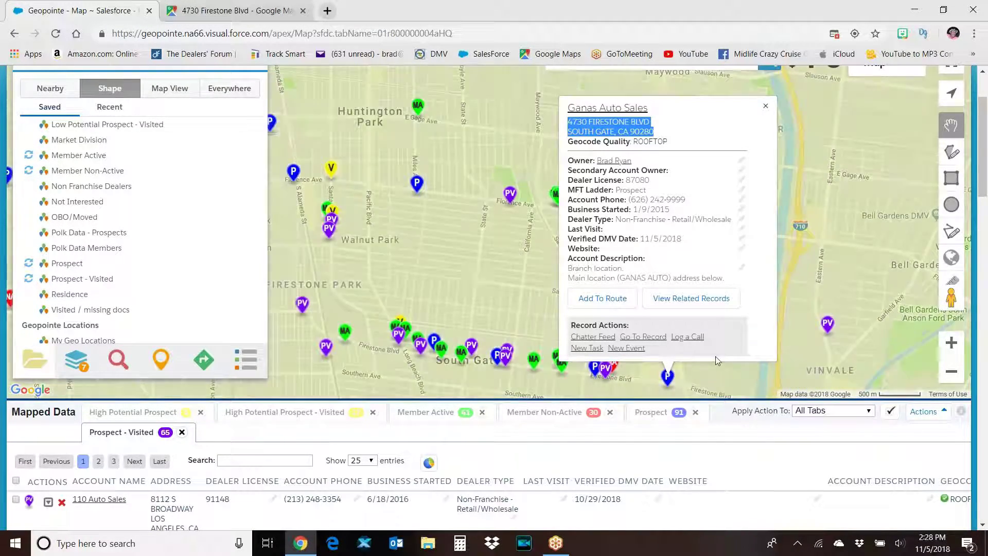
left_click(621, 302)
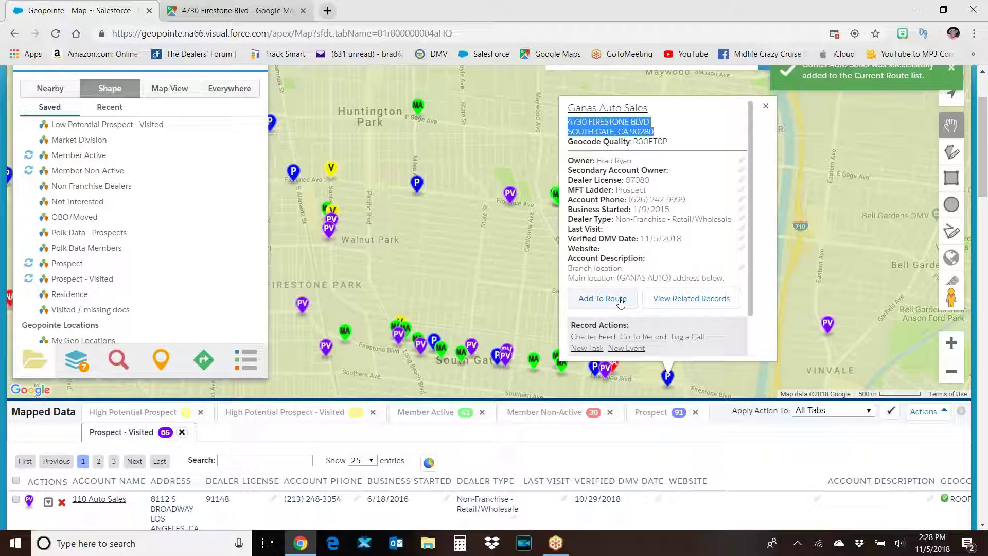
left_click(766, 106)
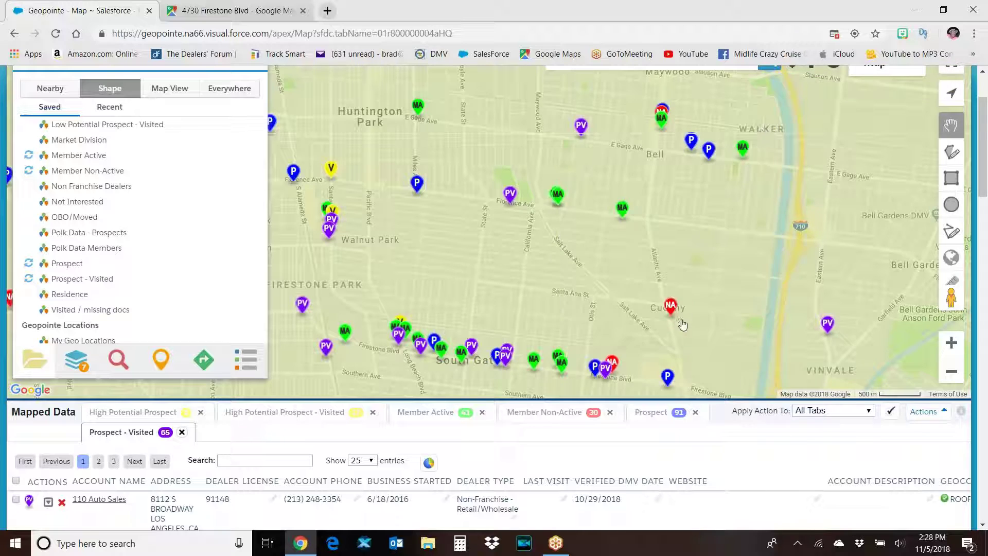
Open the details of the Reyes Auto Sales non-active member marker in South Gate and review its account information.
left_click_drag(693, 259, 703, 187)
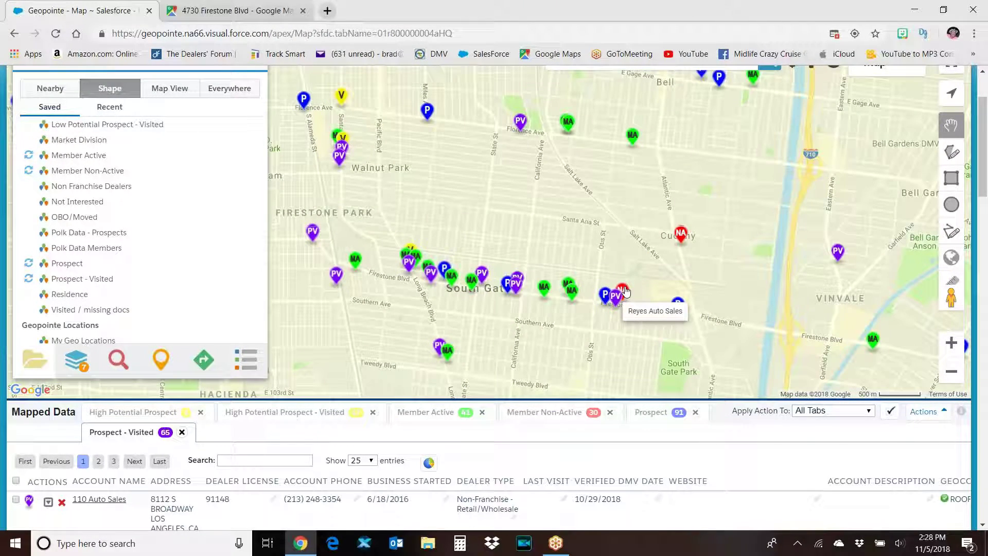
left_click(623, 289)
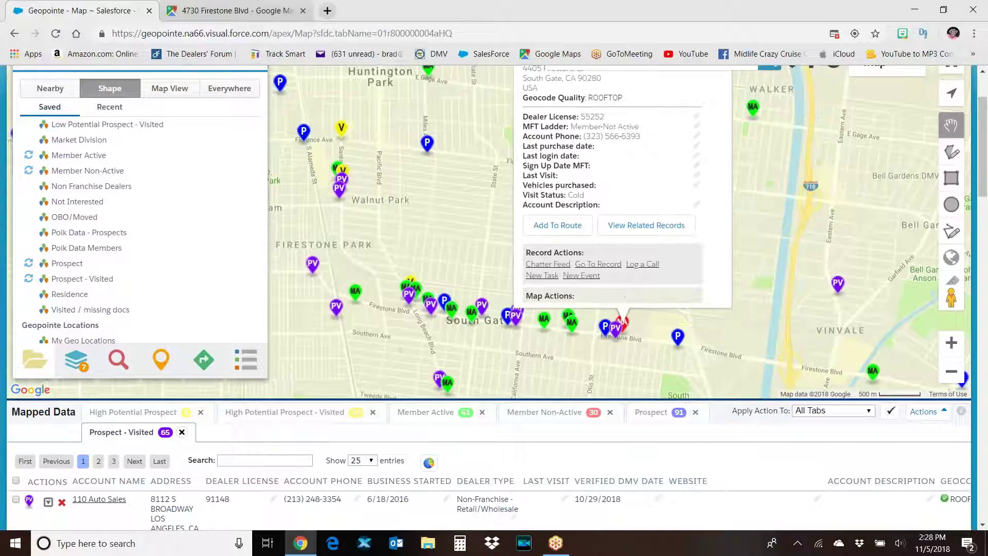
scroll(611, 149, "up", 2)
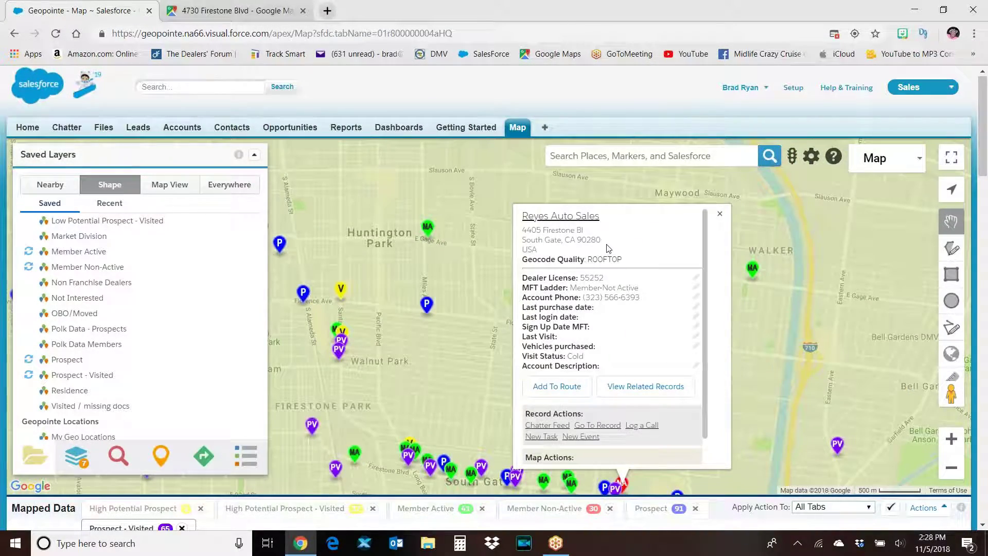
left_click_drag(601, 241, 528, 242)
key("ctrl+c")
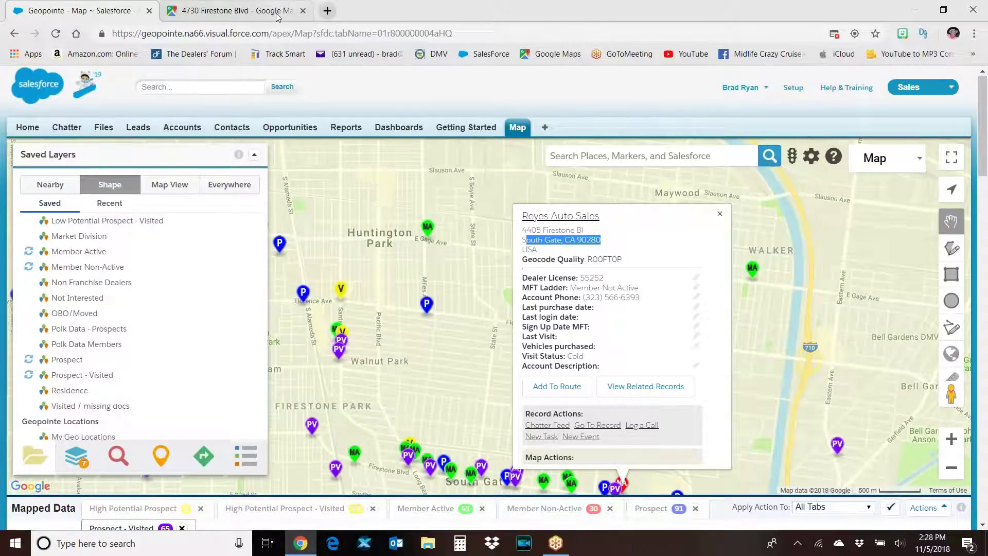
left_click(232, 11)
left_click(7, 108)
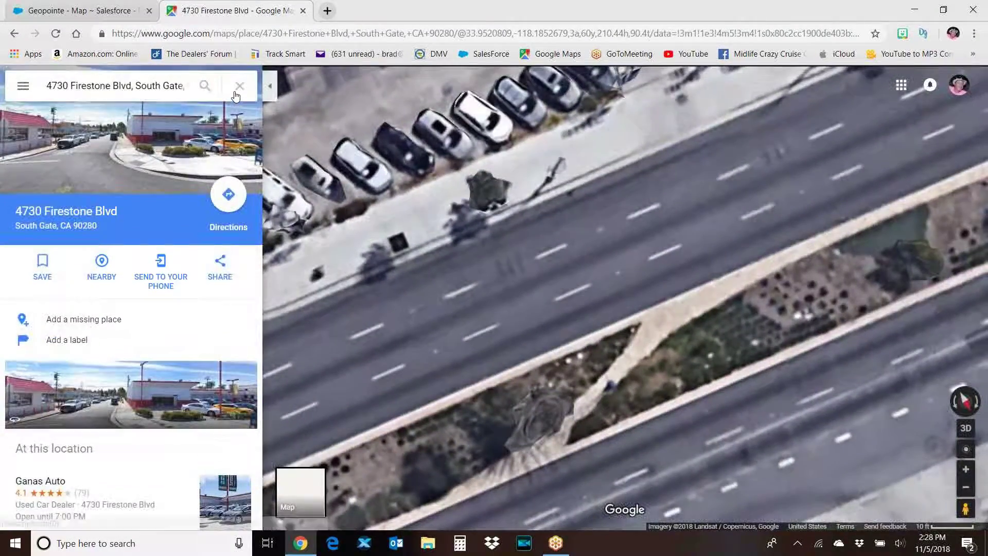
left_click(239, 86)
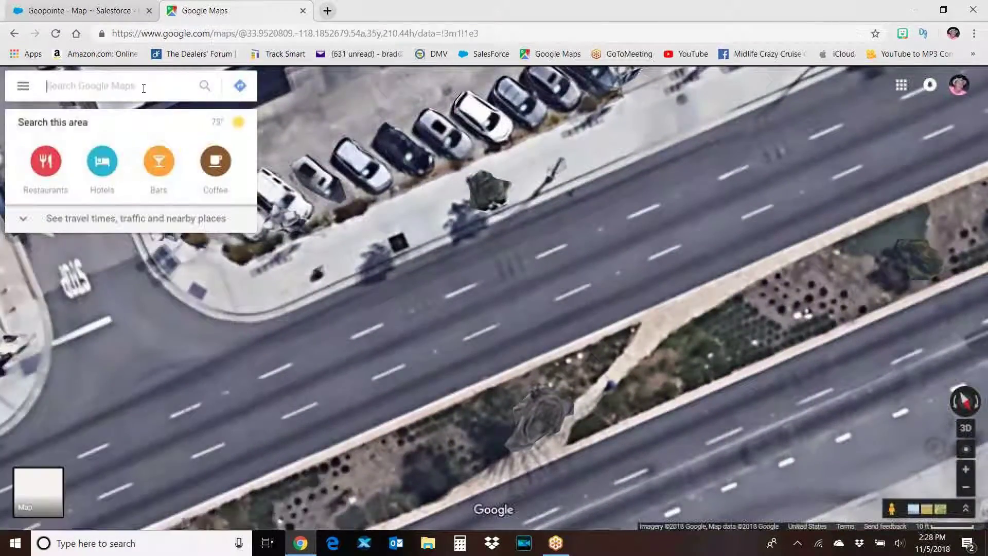
key("ctrl+v")
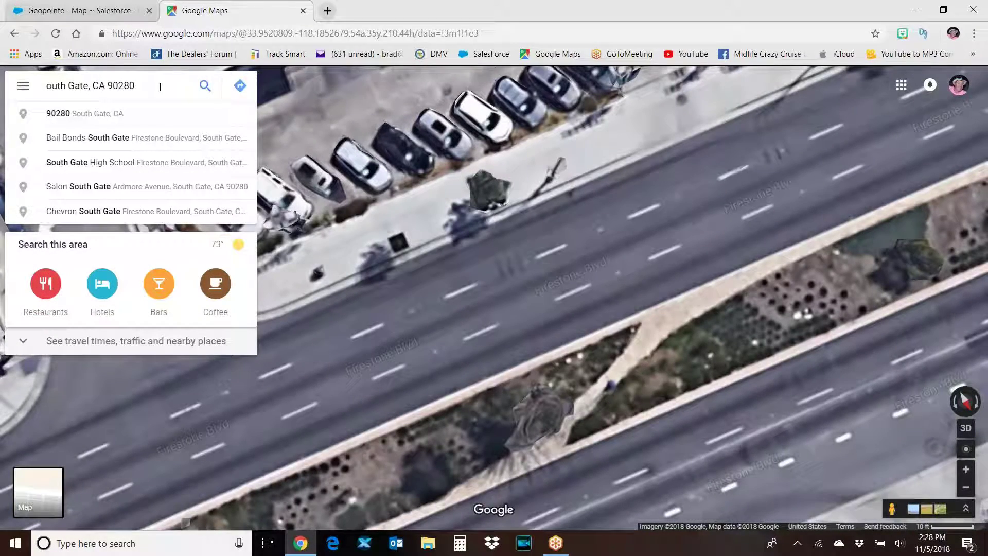
left_click(205, 85)
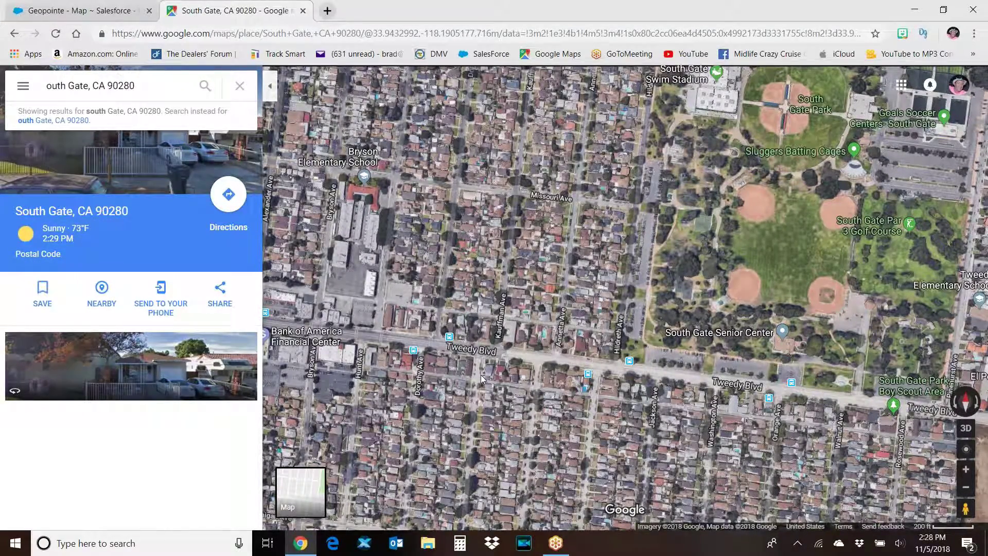
scroll(524, 368, "down", 2)
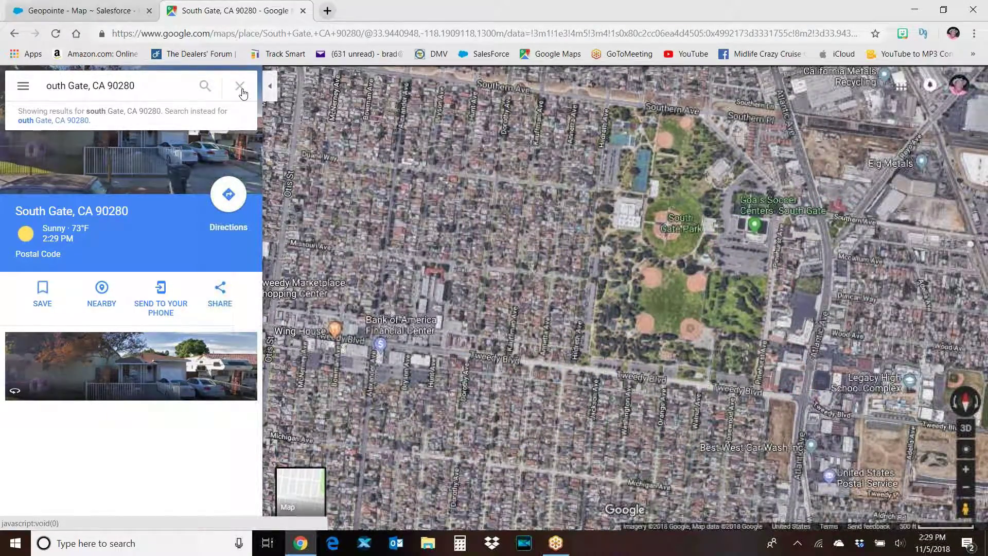
left_click(240, 86)
left_click(83, 10)
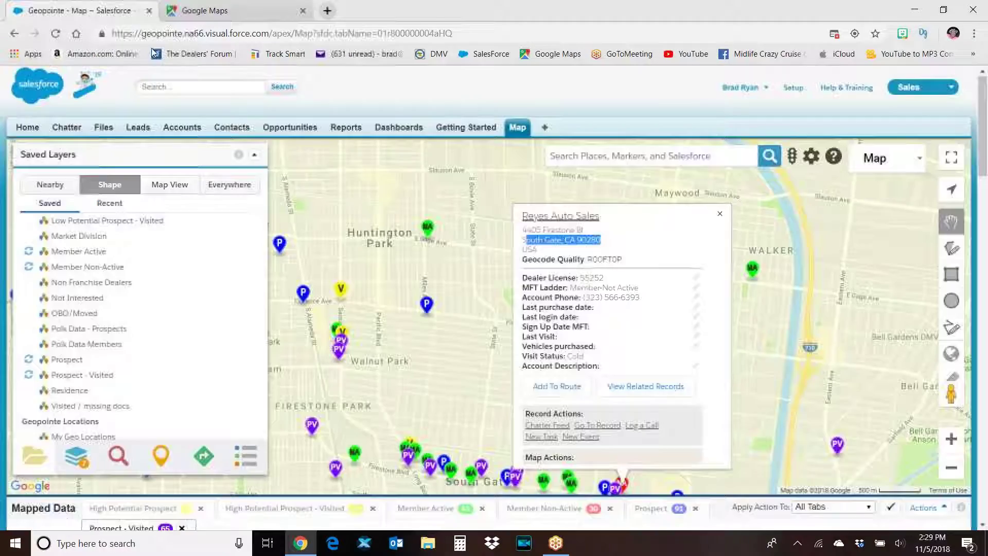
Copy the full Reyes Auto Sales street address from its details and search for it in Google Maps.
left_click_drag(601, 241, 523, 236)
key("ctrl+c")
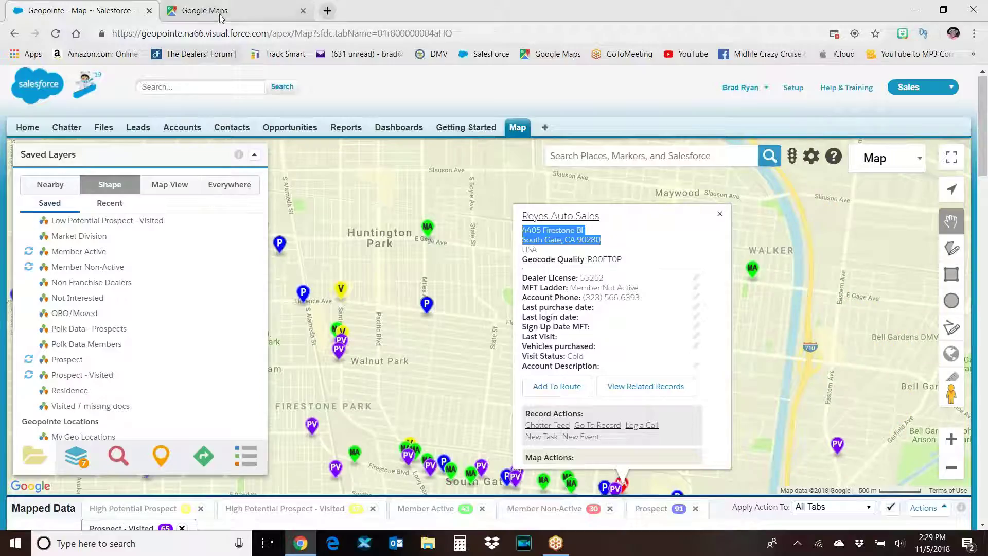
left_click(206, 10)
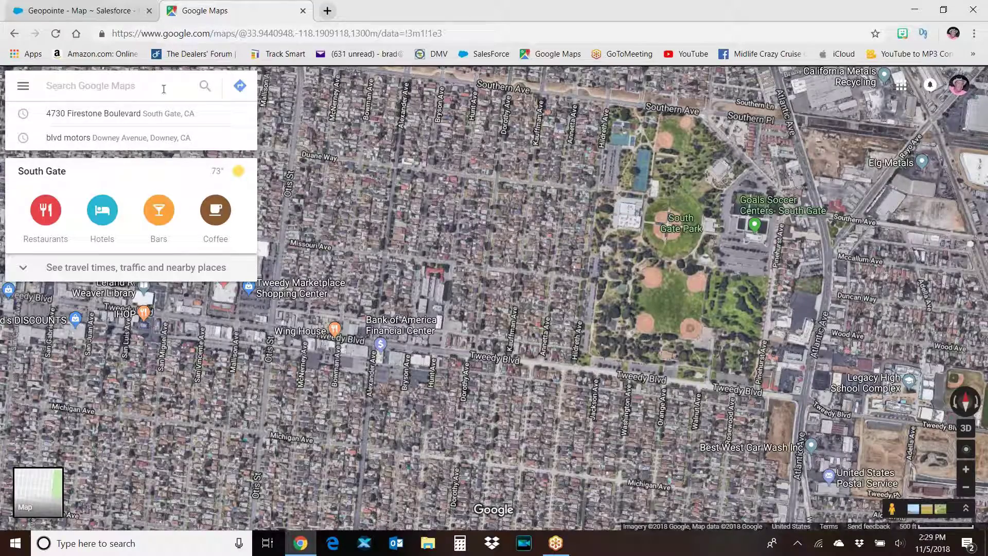
key("ctrl+v")
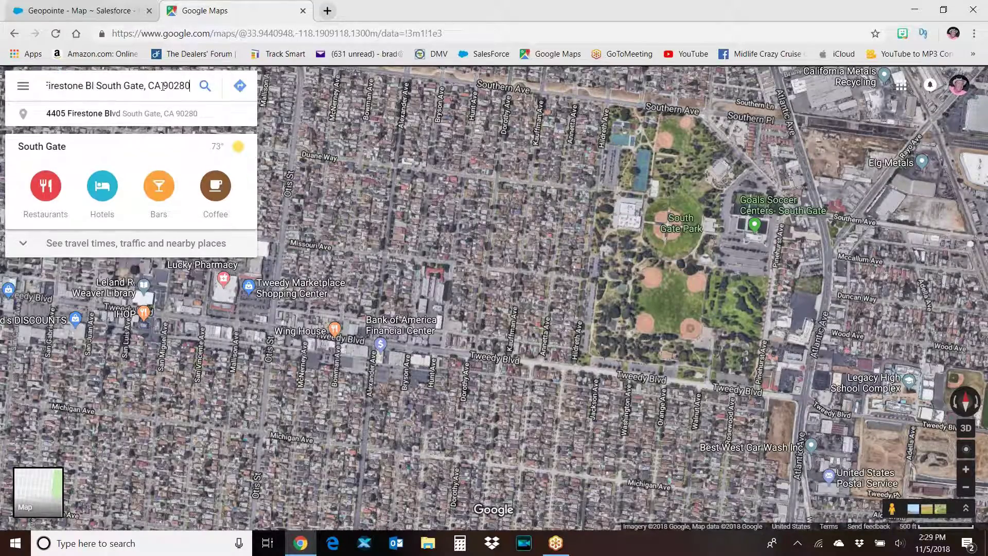
left_click(205, 86)
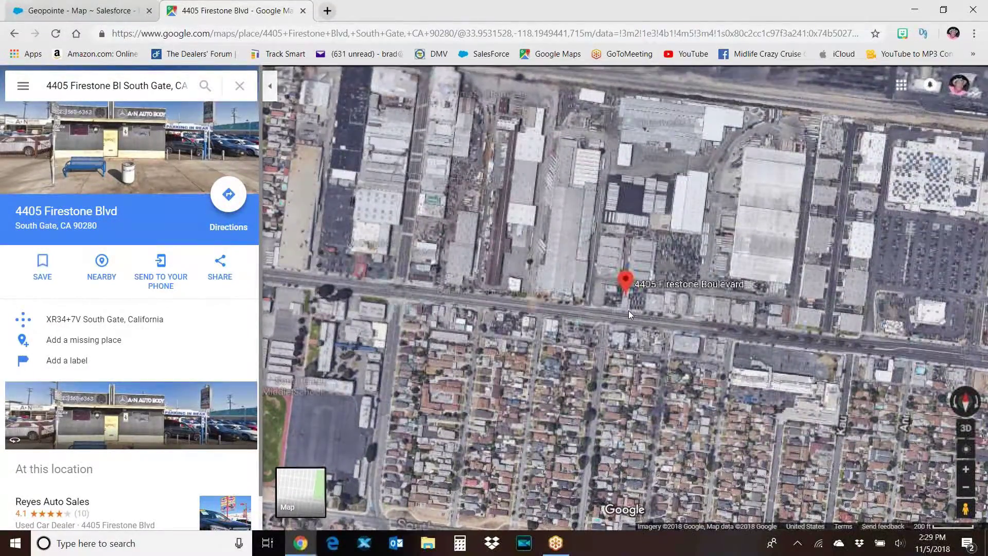
Inspect the Reyes Auto Sales lot and its parked vehicles up close in satellite imagery.
scroll(629, 311, "up", 2)
scroll(629, 321, "up", 5)
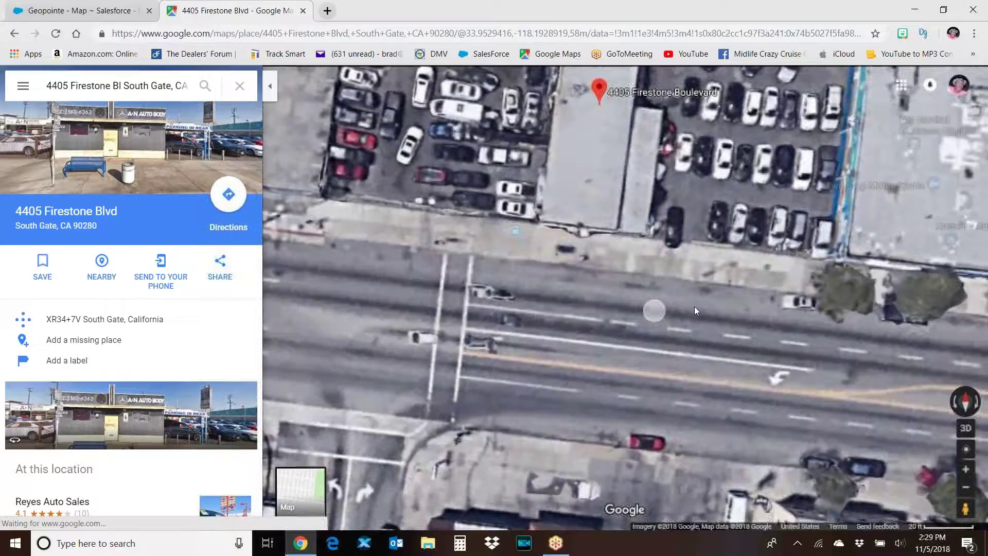
left_click_drag(694, 310, 673, 384)
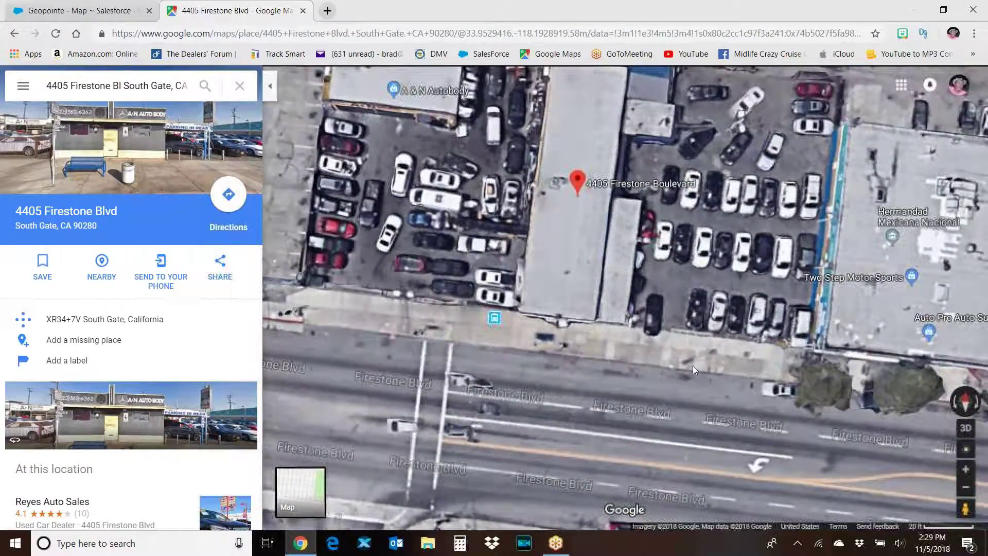
Return to the Geopointe map, add Reyes Auto Sales to the route and close its details.
left_click(110, 15)
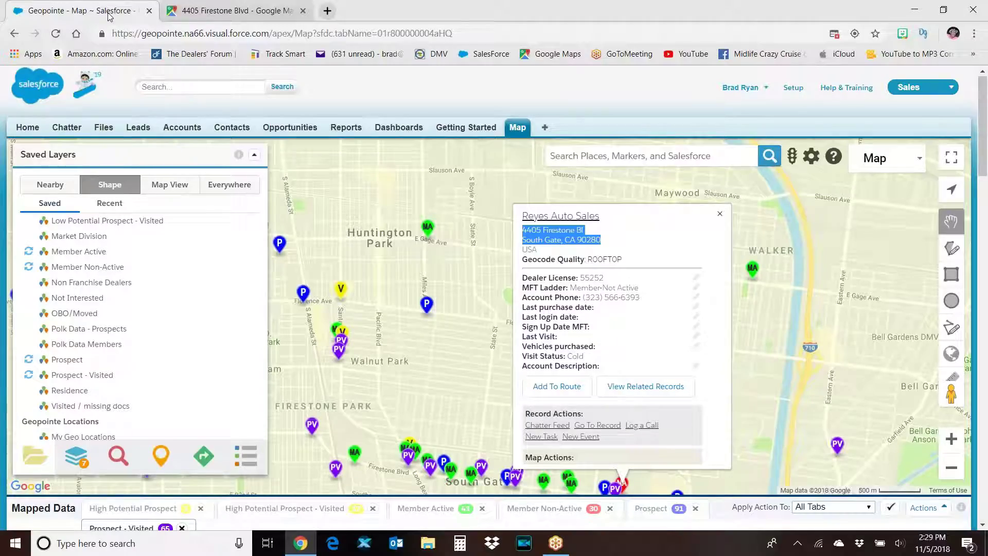
left_click(561, 387)
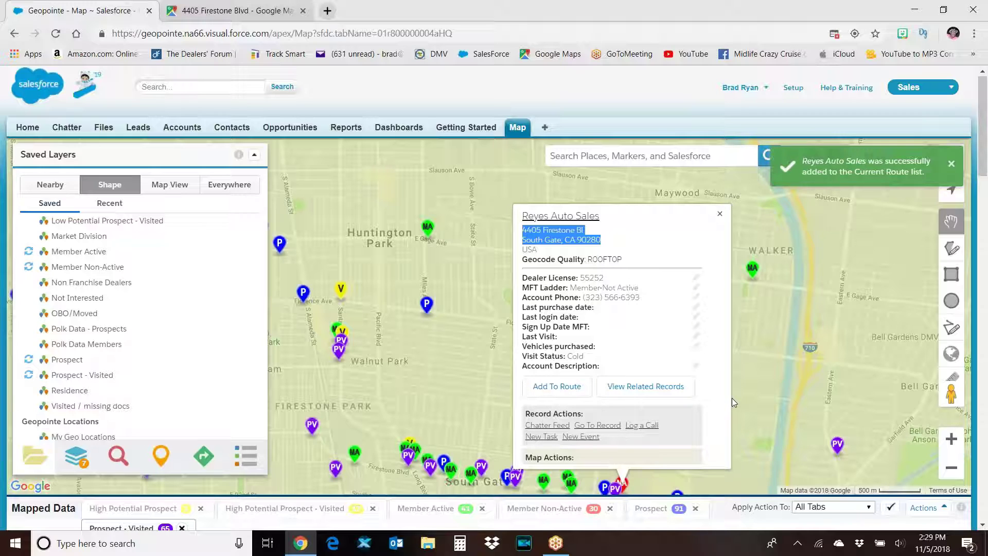
left_click(720, 214)
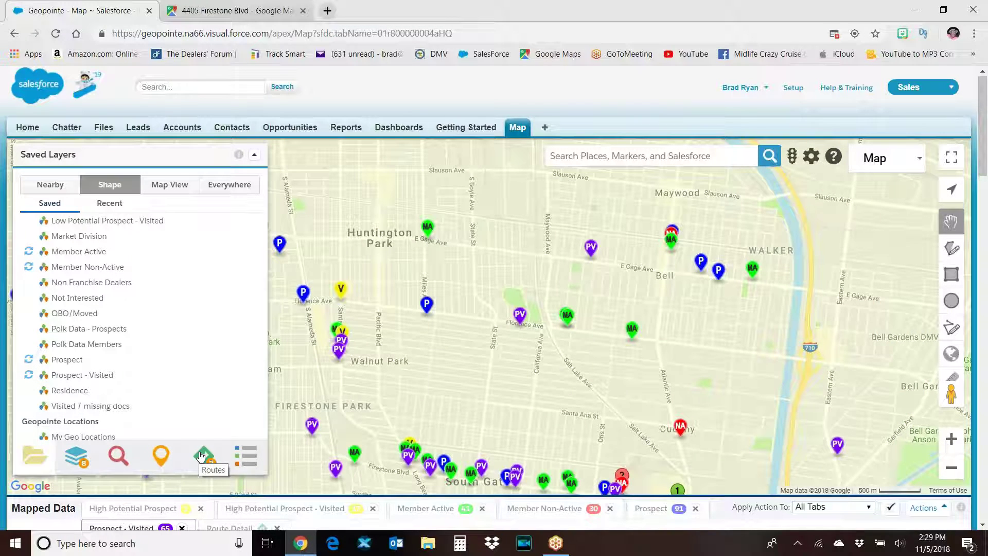
Show the current route's stops and open the details of the Express Auto Lending visited-prospect marker on Firestone Blvd in South Gate.
left_click(201, 456)
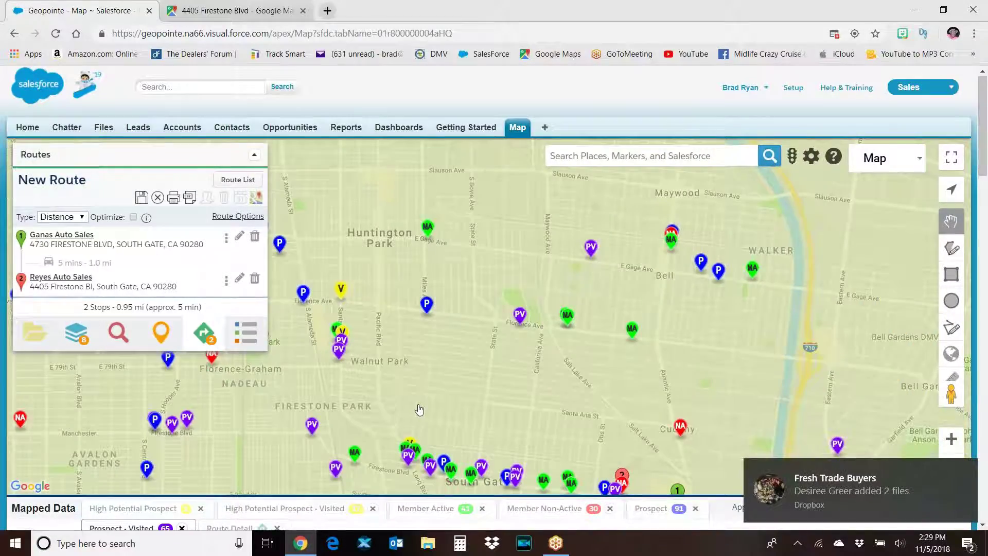
left_click_drag(419, 408, 419, 370)
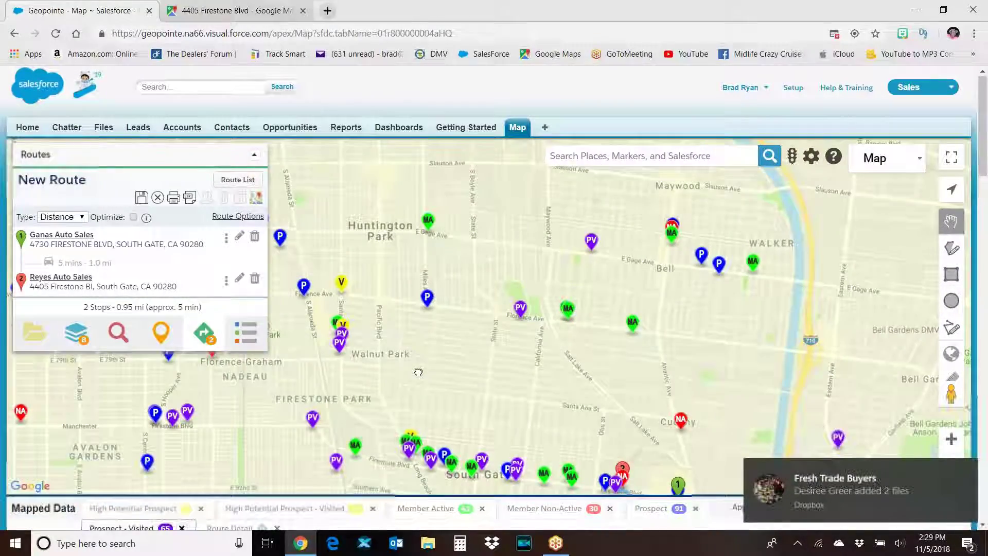
left_click_drag(465, 419, 451, 243)
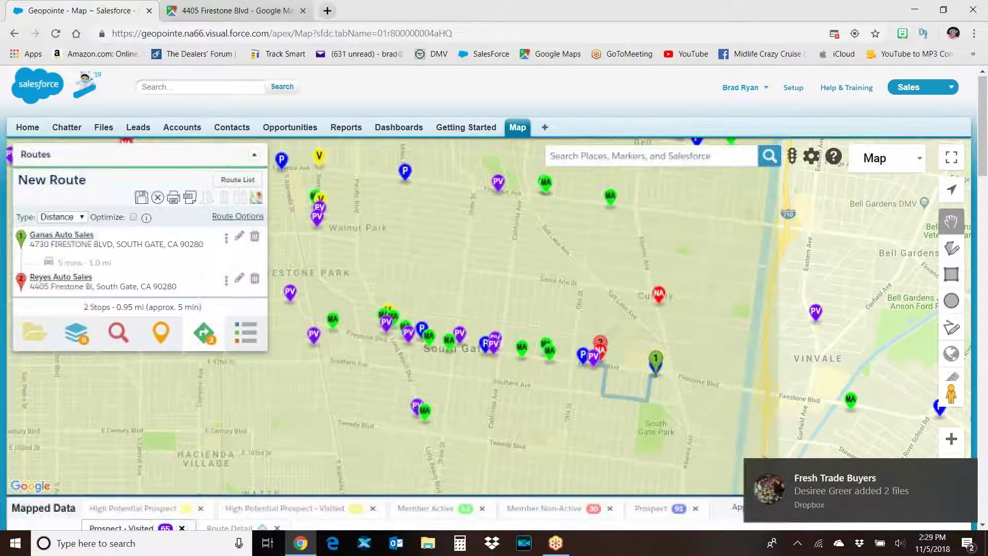
scroll(891, 438, "down", 1)
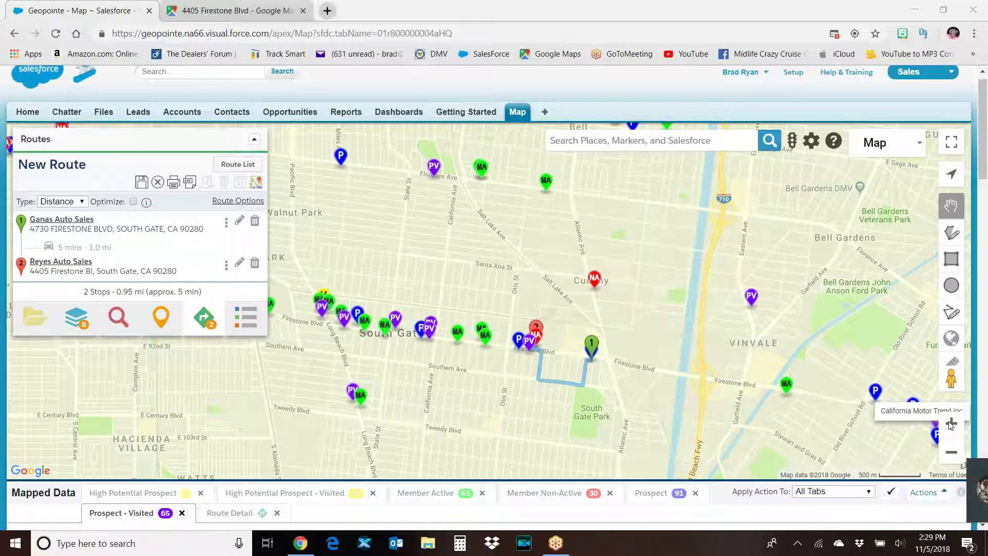
left_click(952, 425)
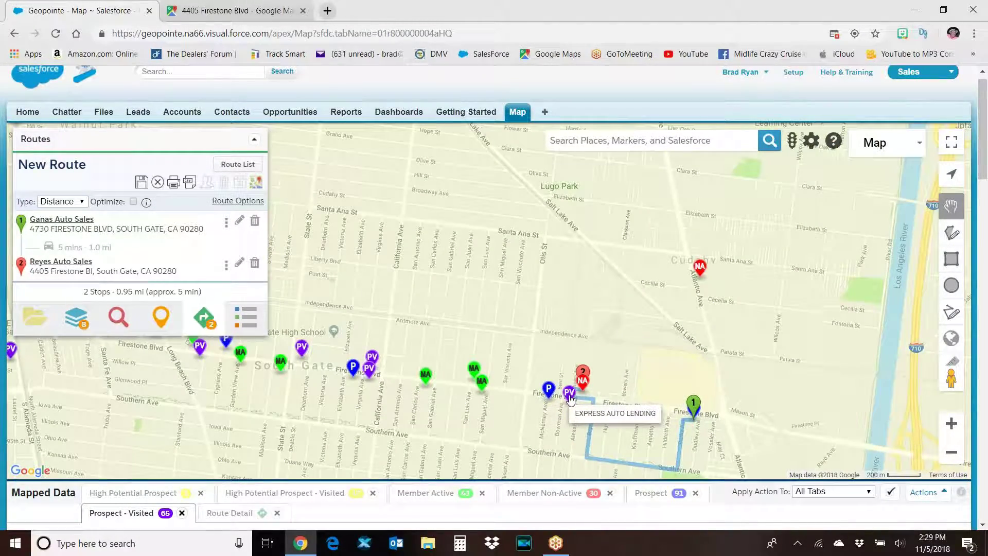
left_click(570, 396)
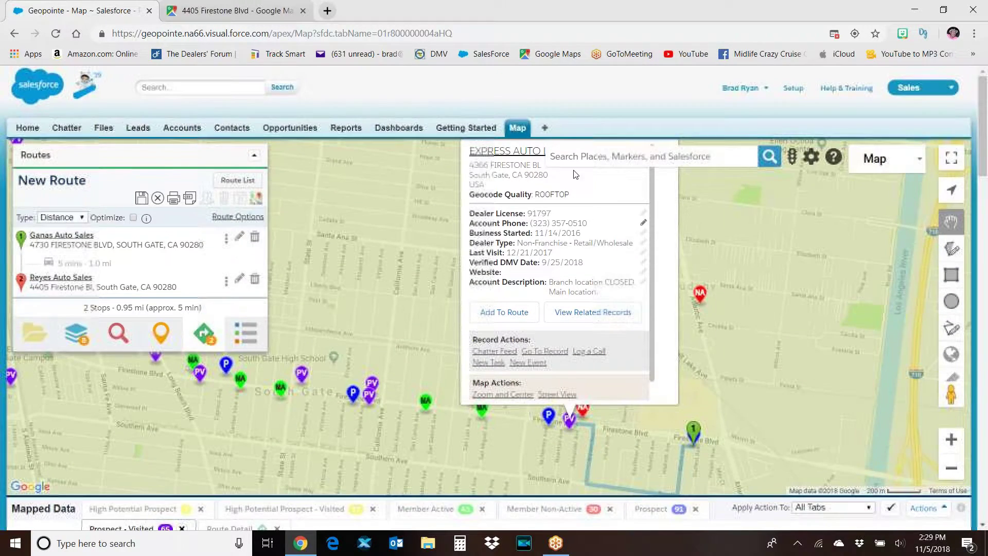
Look up the copied Express Auto Lending address in Google Maps and inspect the lot's parked vehicles up close in satellite imagery.
scroll(563, 181, "up", 1)
left_click_drag(548, 178, 473, 169)
key("ctrl+c")
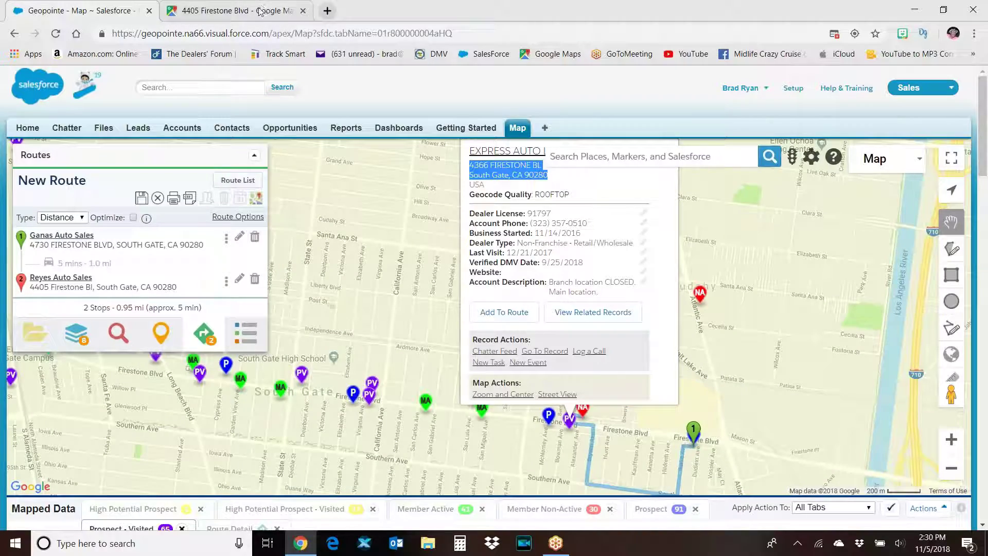
left_click(265, 10)
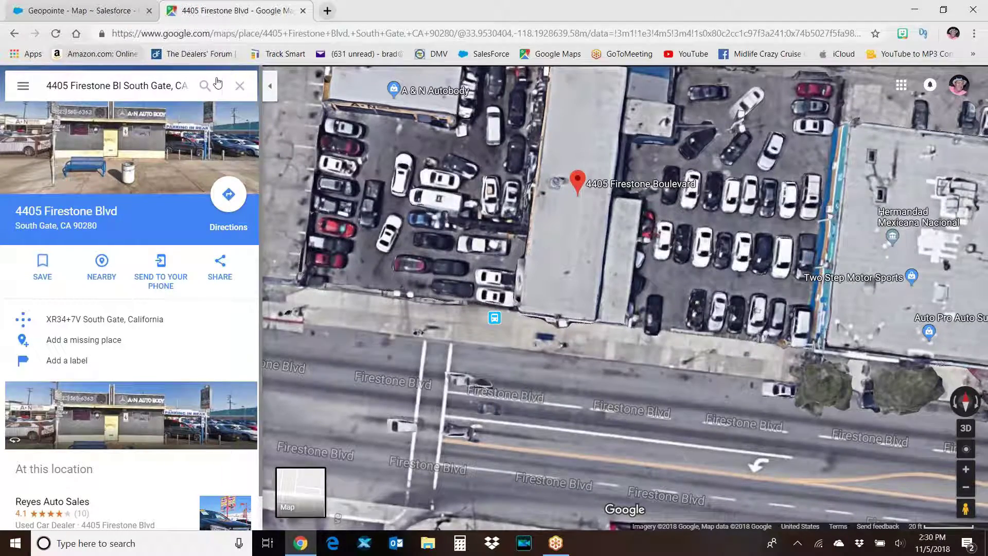
left_click(238, 84)
key("ctrl+v")
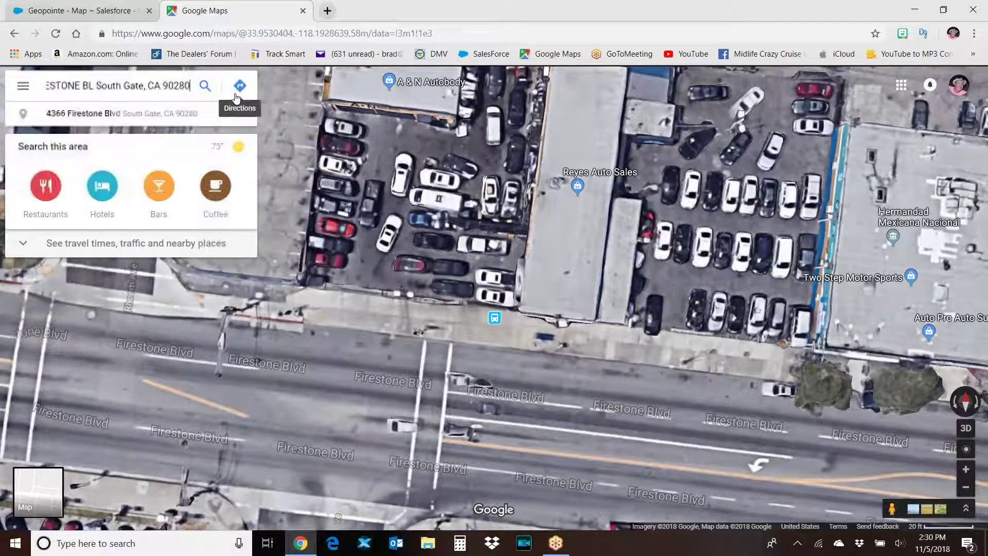
left_click(205, 85)
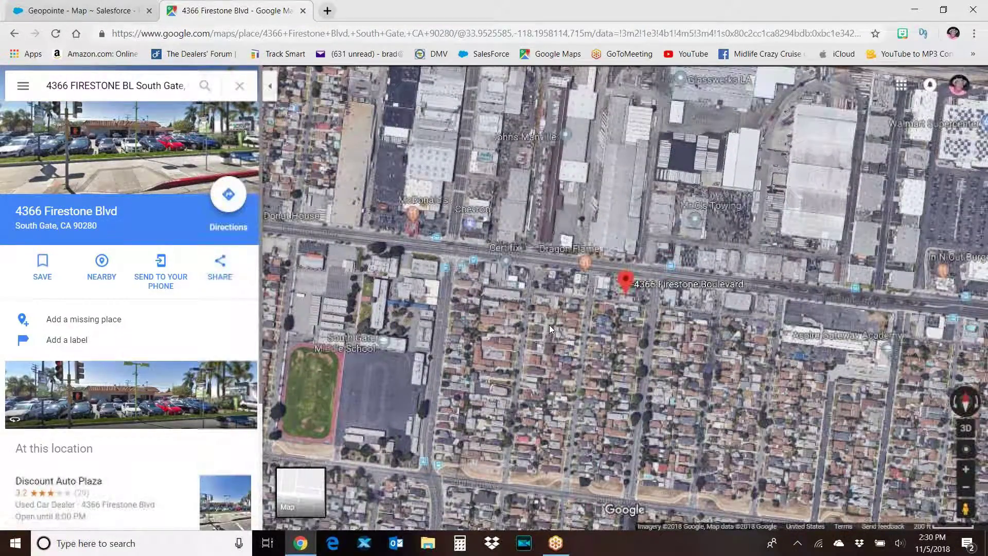
scroll(639, 288, "up", 5)
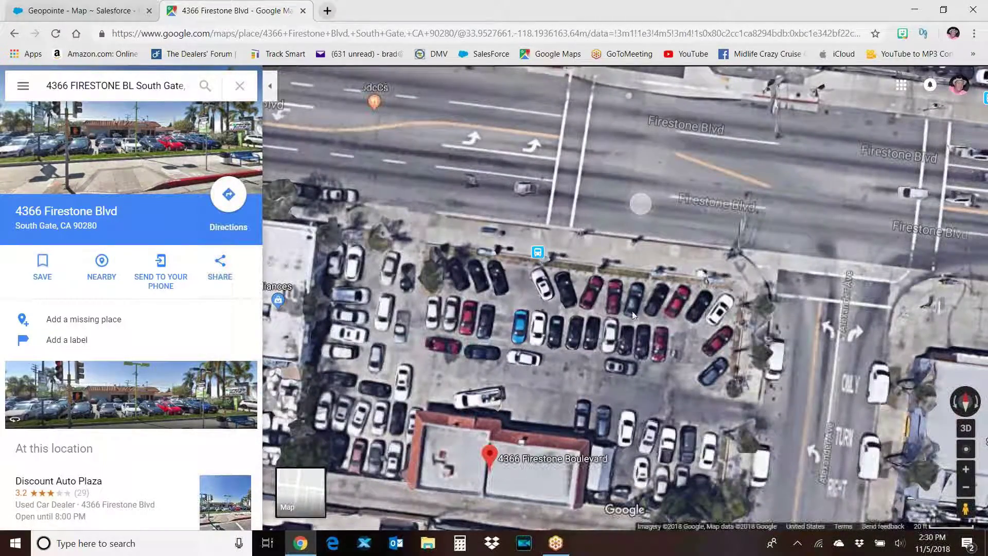
Return to the Geopointe map, add Express Auto Lending to the route and close its details.
left_click(77, 11)
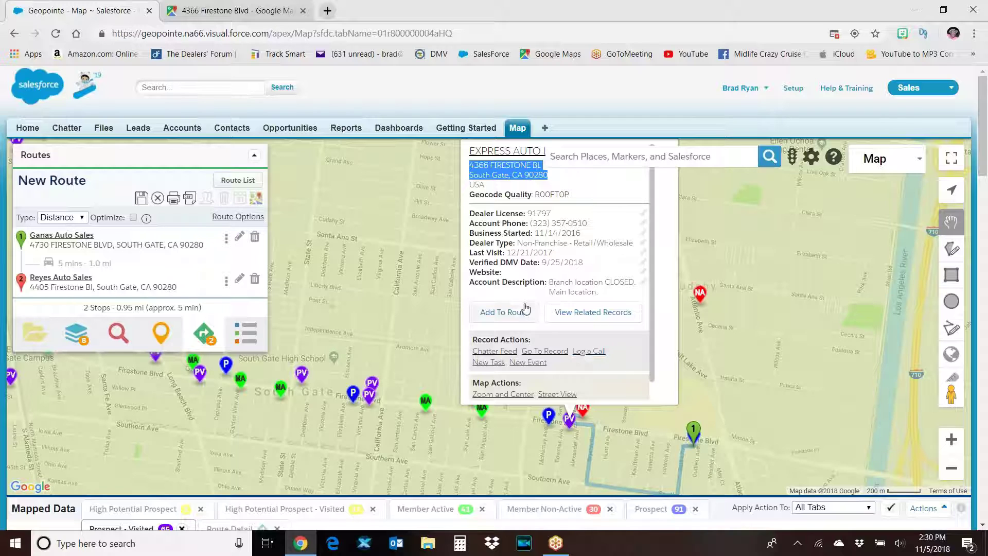
left_click(517, 312)
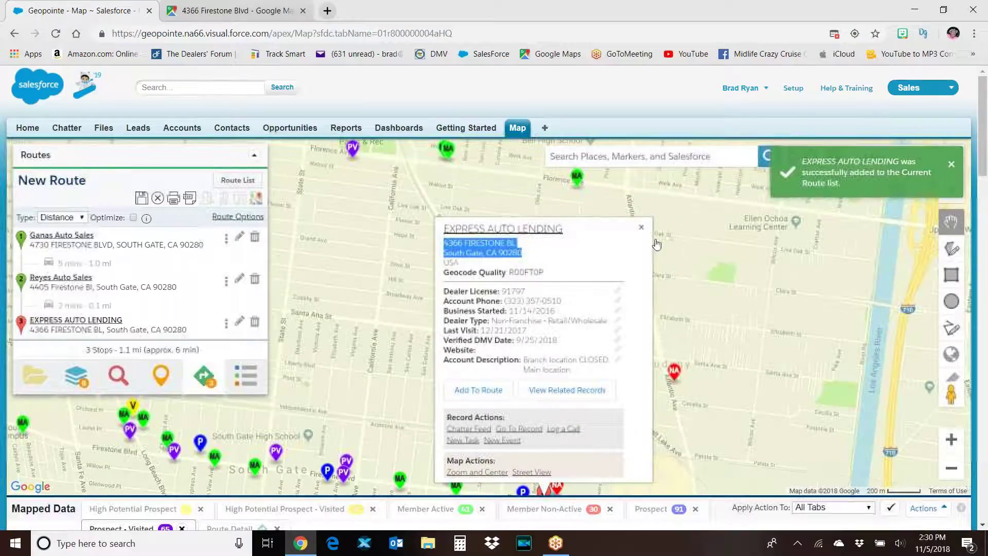
left_click(641, 227)
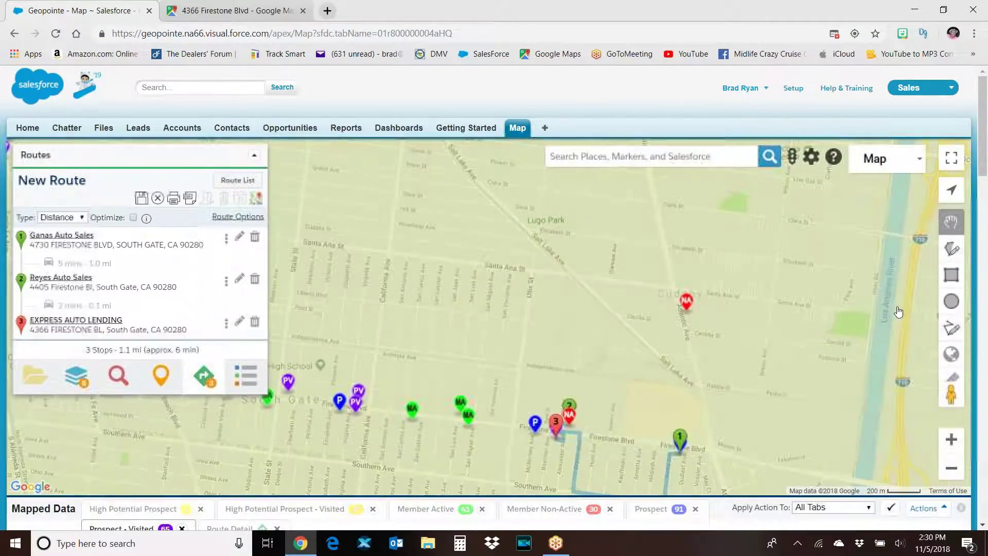
View the entire territory shape south of Los Angeles and check the map location options available at a point inside it.
left_click(951, 468)
left_click(952, 468)
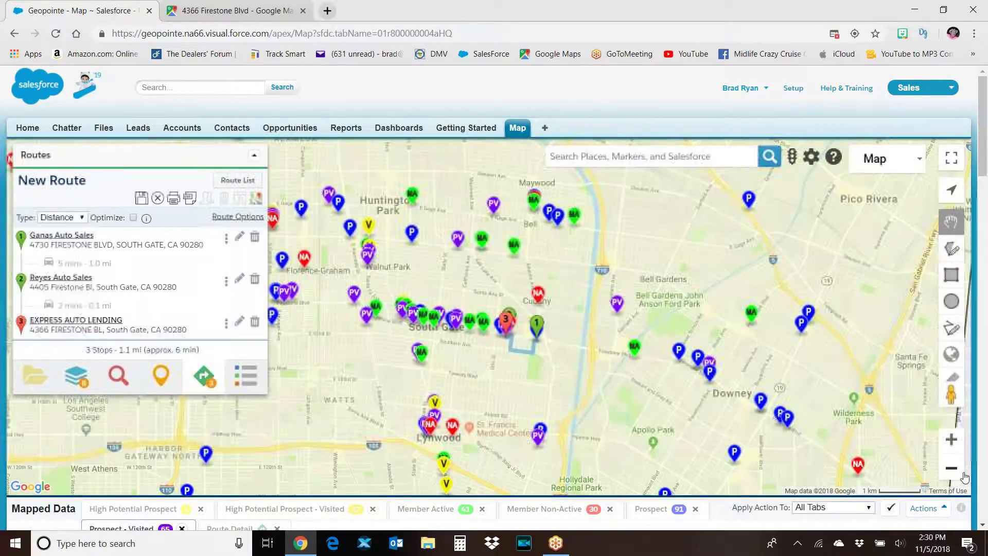
left_click(962, 473)
left_click(961, 472)
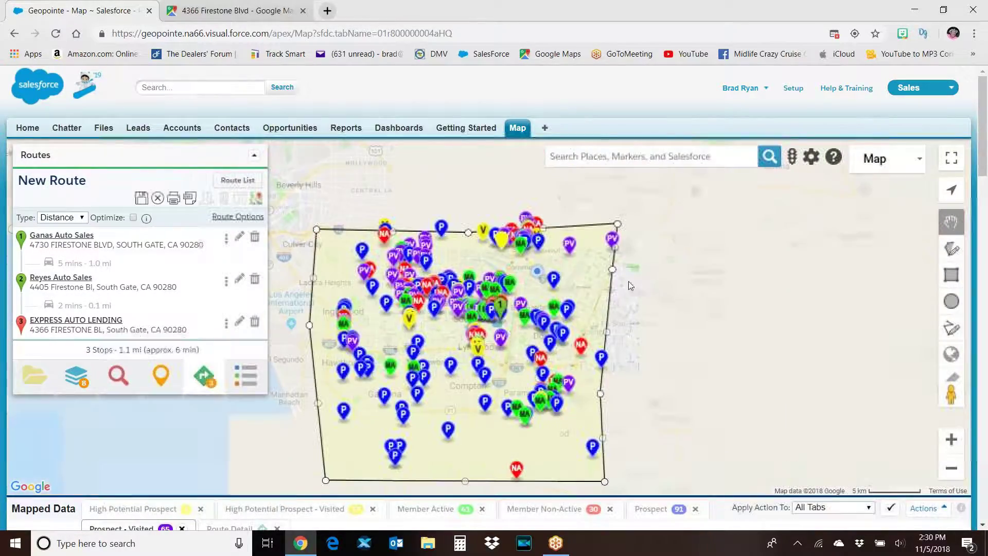
left_click(588, 284)
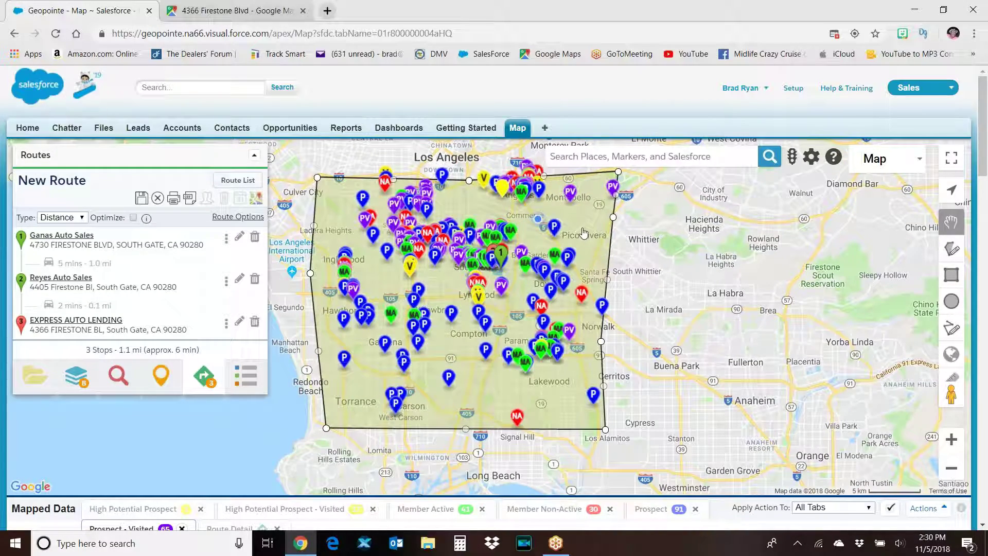
right_click(585, 232)
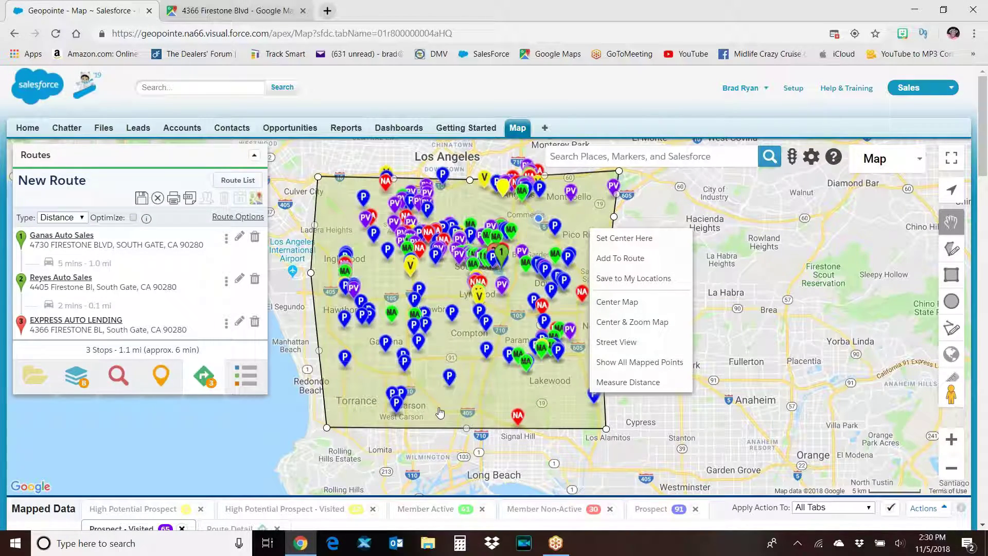
left_click(711, 334)
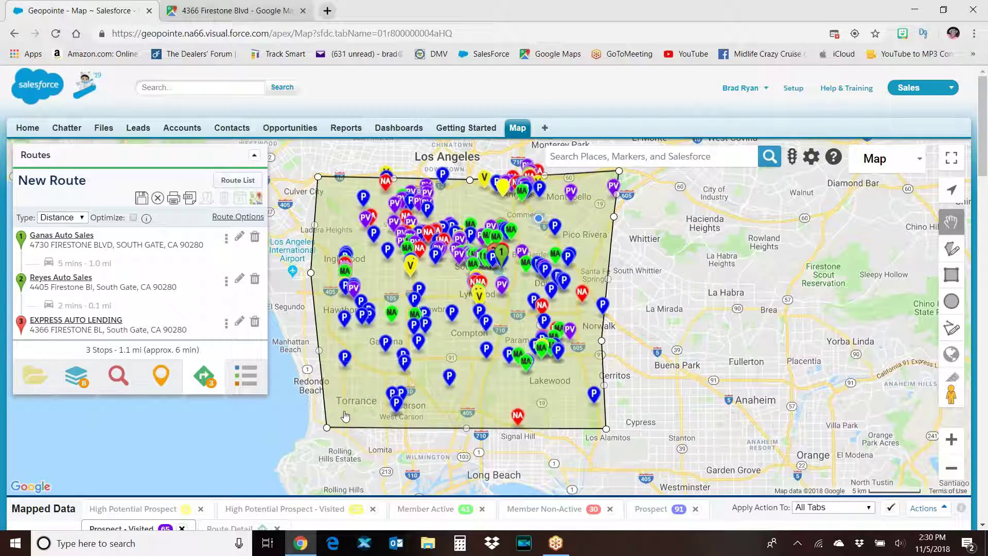
Open the territory shape's details, review the actions available for it and close them without applying any.
left_click(345, 416)
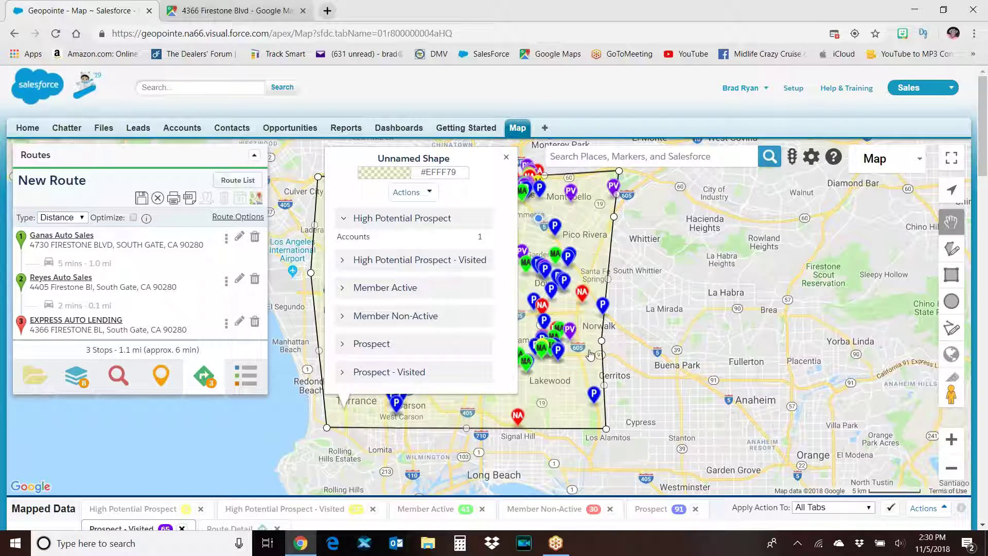
left_click(432, 194)
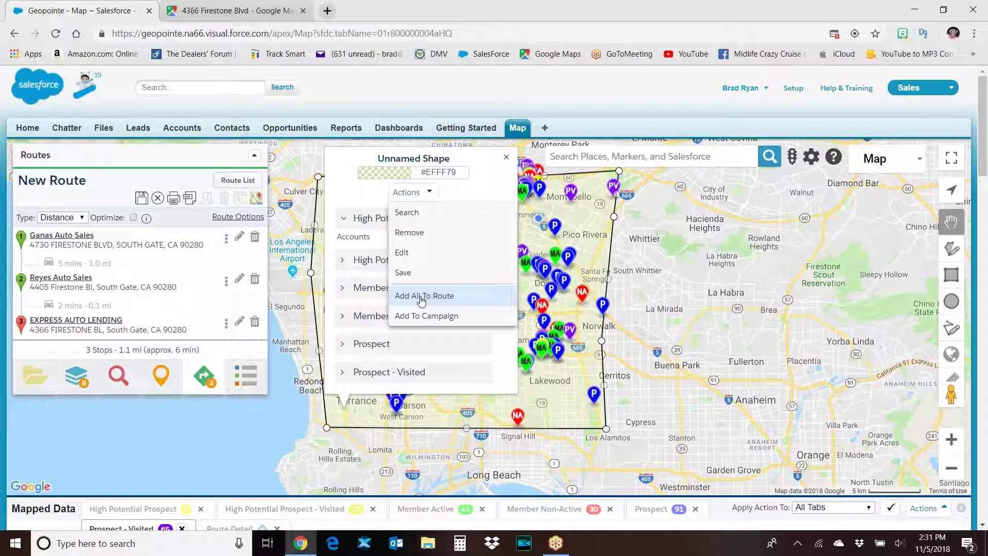
left_click(507, 160)
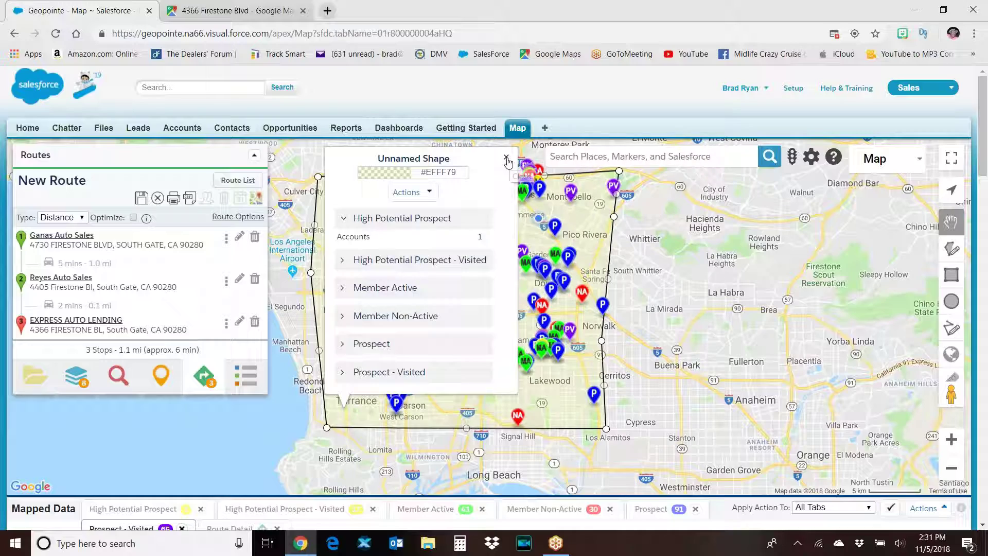
left_click(507, 160)
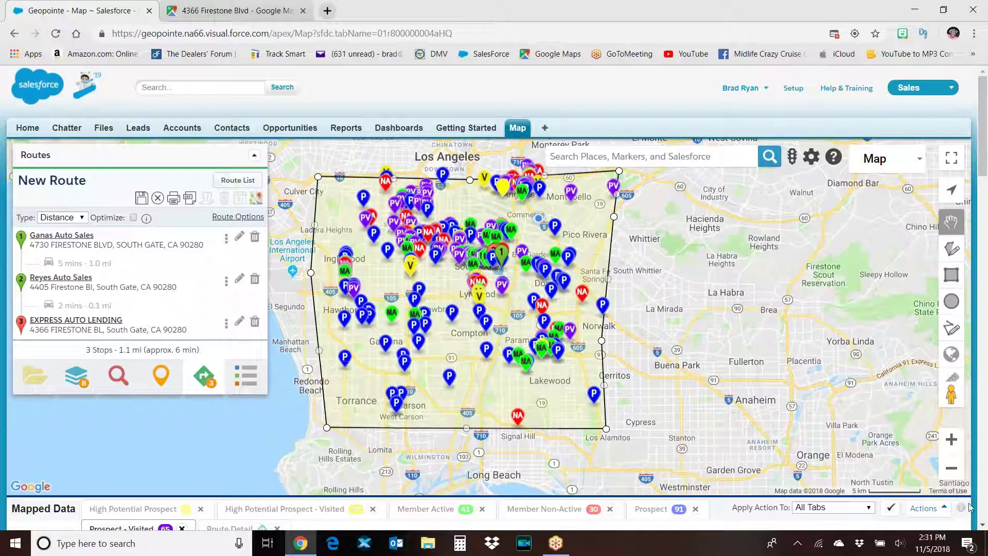
Move the handle on the territory shape's eastern edge between Norwalk and Cerritos slightly outward.
left_click(951, 439)
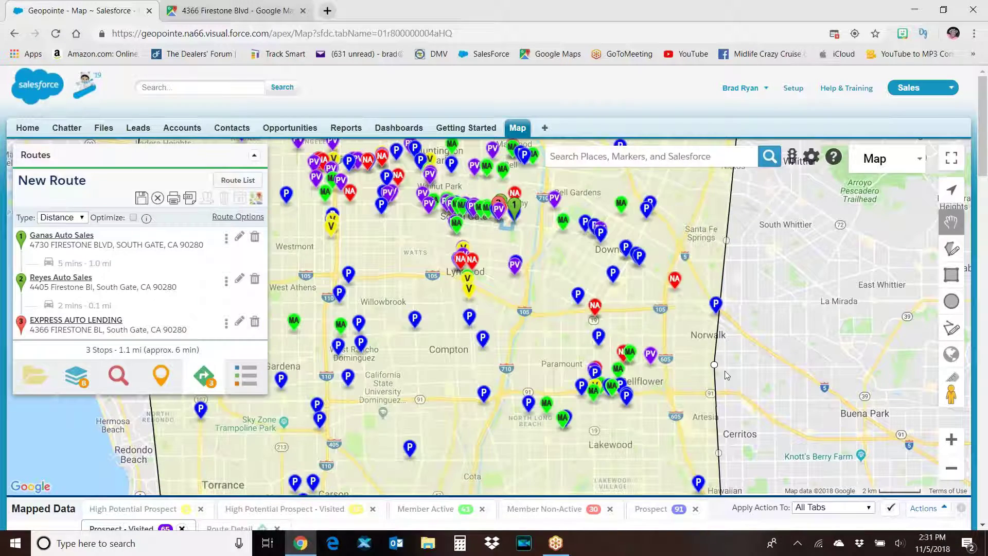
left_click_drag(723, 366, 727, 369)
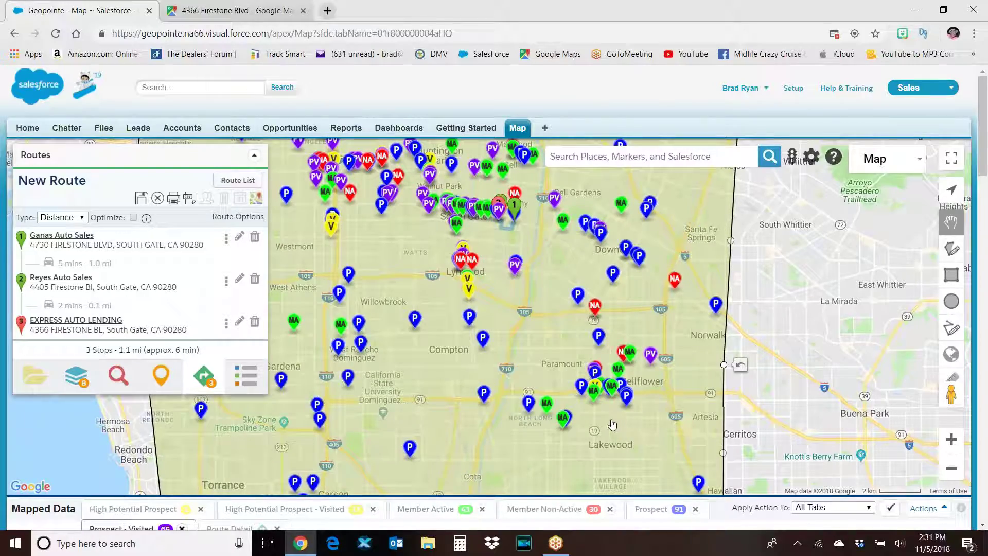
Draw a rectangle around the cluster of dealer markers along Firestone Blvd in South Gate.
scroll(515, 320, "down", 1)
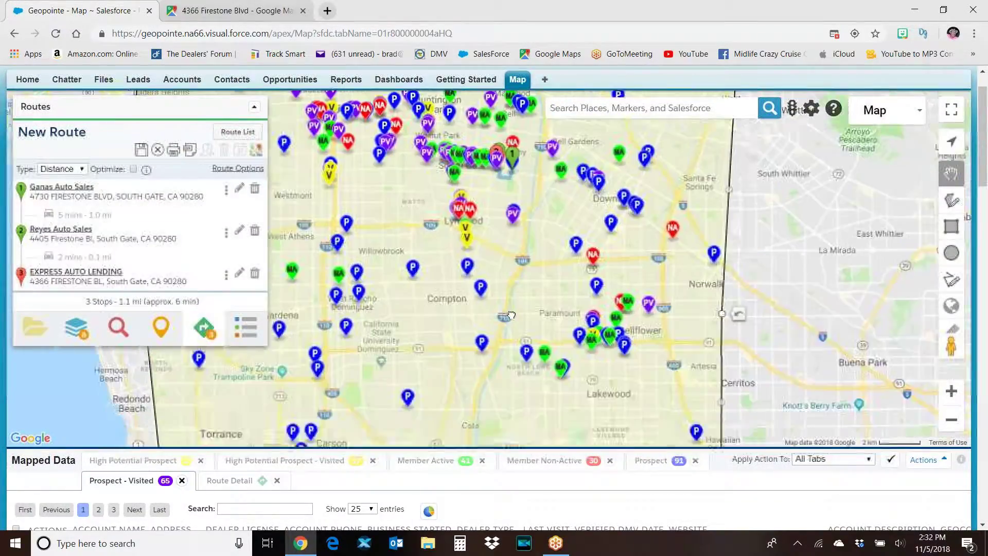
left_click_drag(512, 315, 519, 383)
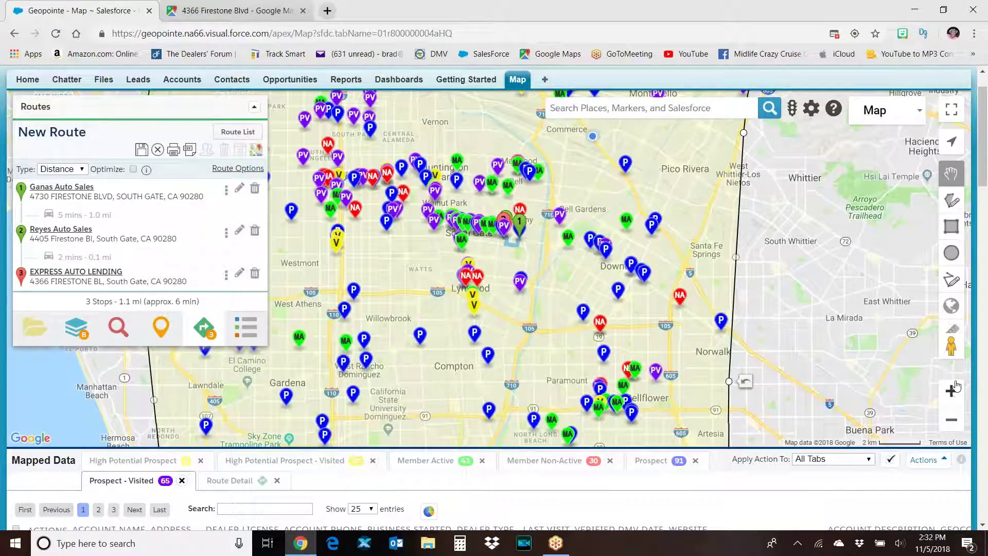
left_click(951, 390)
left_click_drag(591, 256, 623, 327)
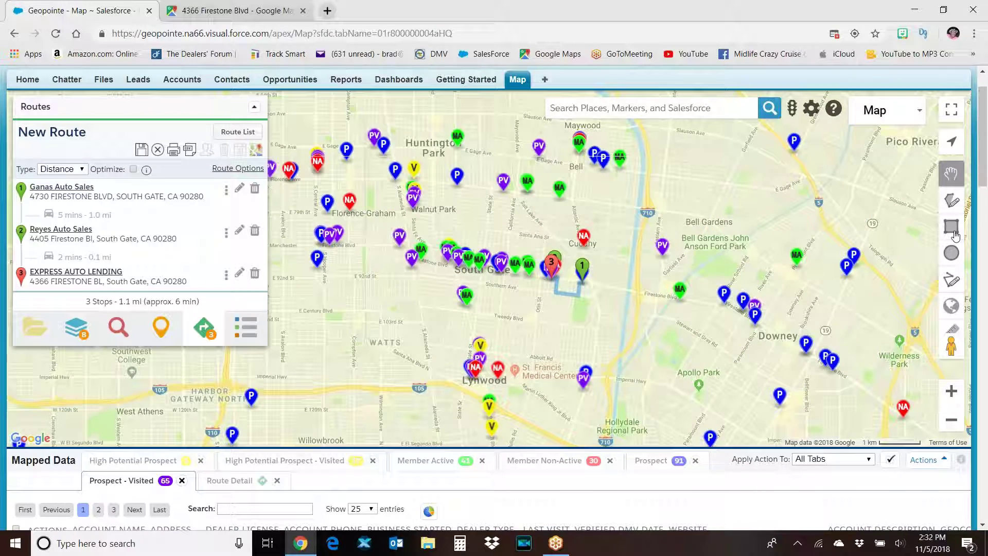
left_click(953, 231)
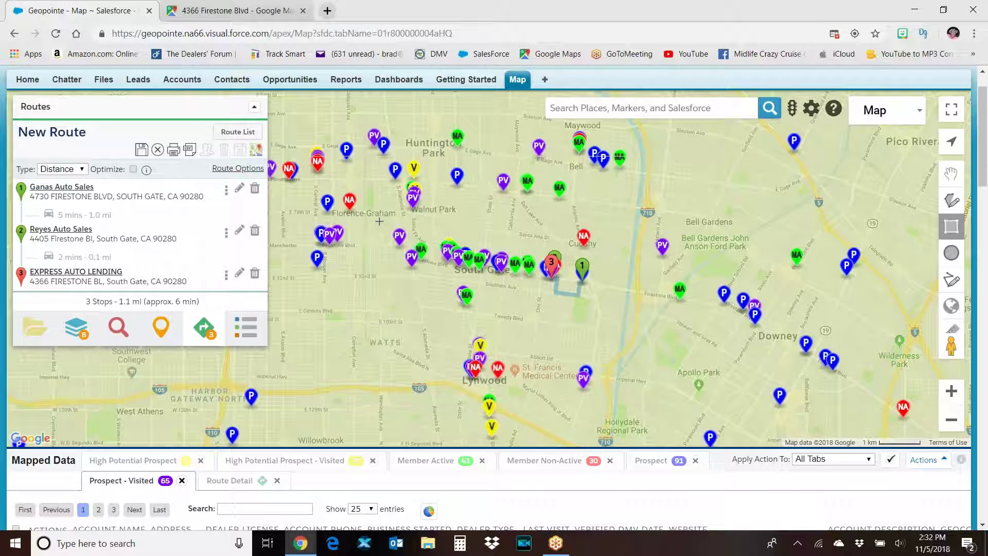
mouse_move(381, 220)
left_mouse_down()
mouse_move(407, 263)
mouse_move(447, 285)
mouse_move(551, 288)
left_mouse_up()
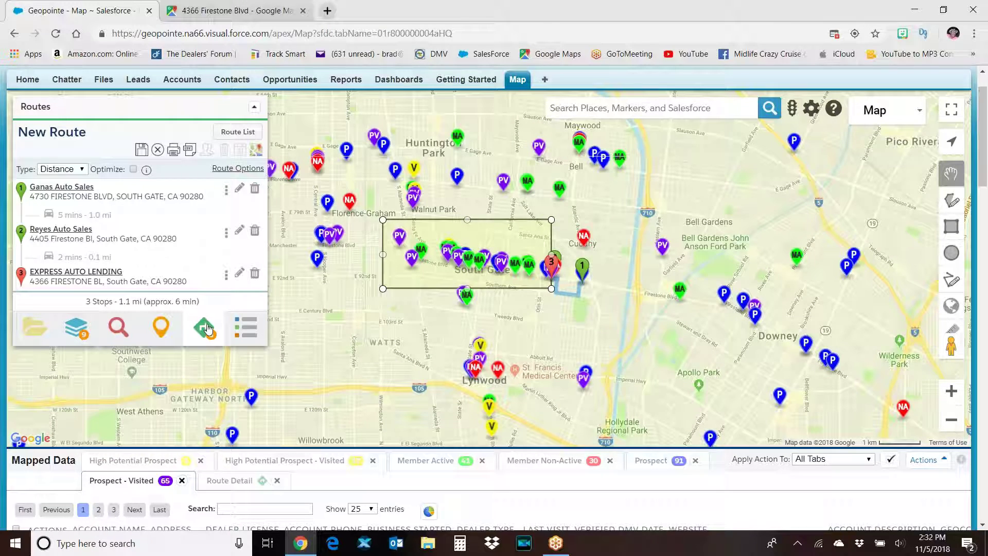
Remove Express Auto Lending, Reyes Auto Sales and Ganas Auto Sales from the new route.
left_click(255, 273)
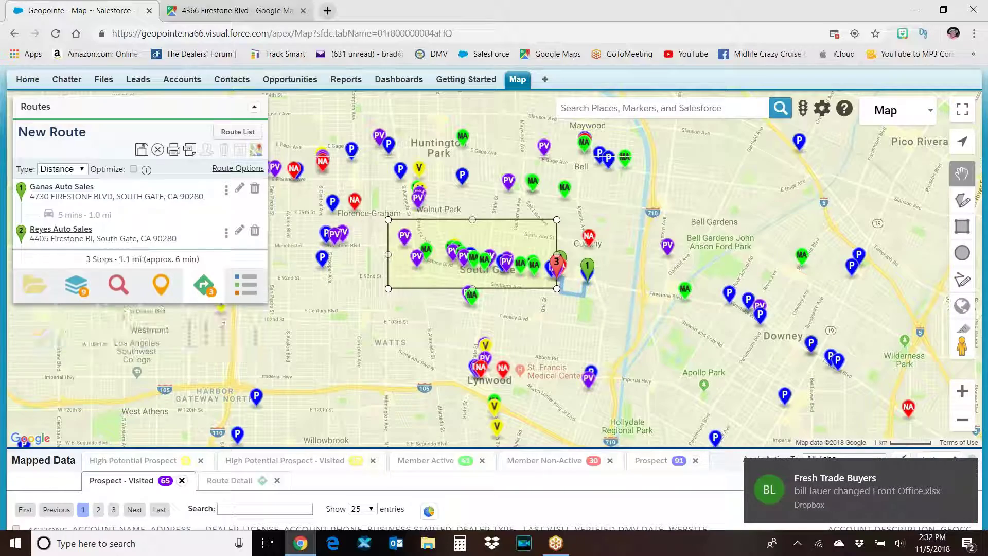
left_click(255, 230)
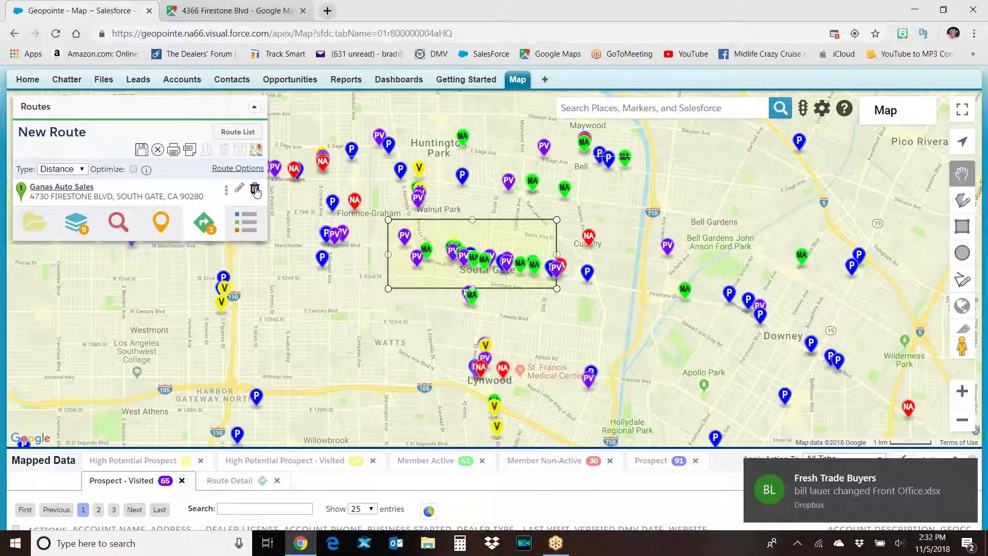
left_click(255, 190)
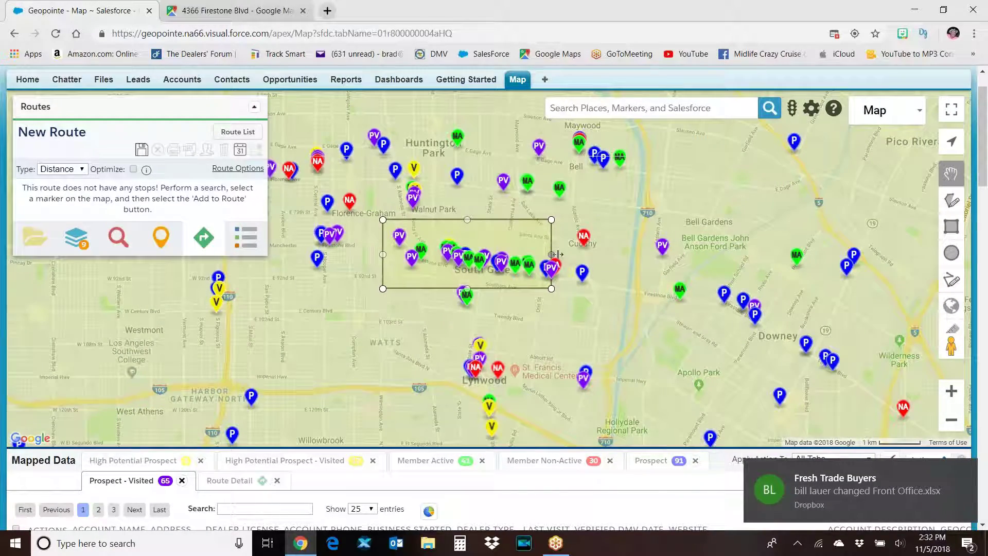
Extend the South Gate rectangle eastward past Cudahy and add all the accounts inside it to the new route.
left_click_drag(553, 254, 614, 267)
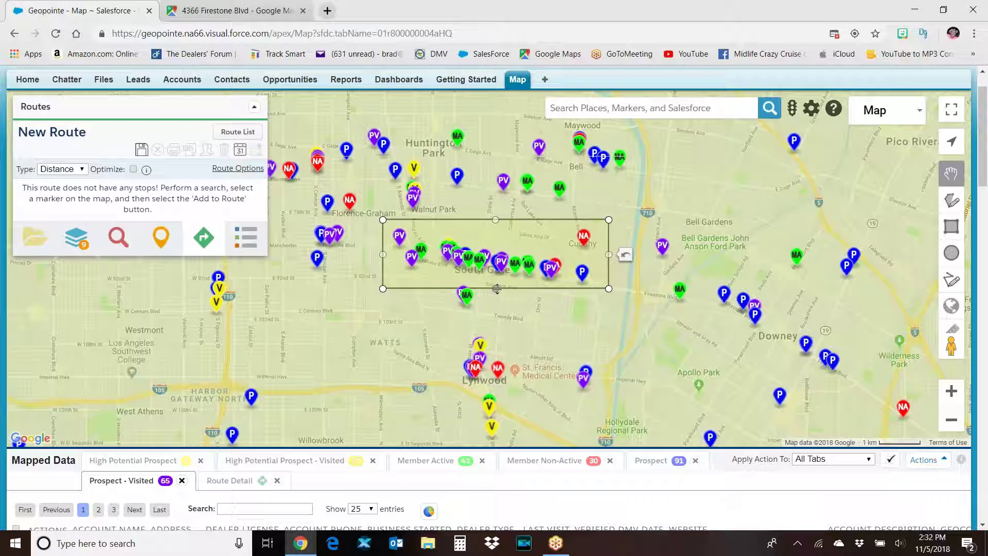
left_click(488, 240)
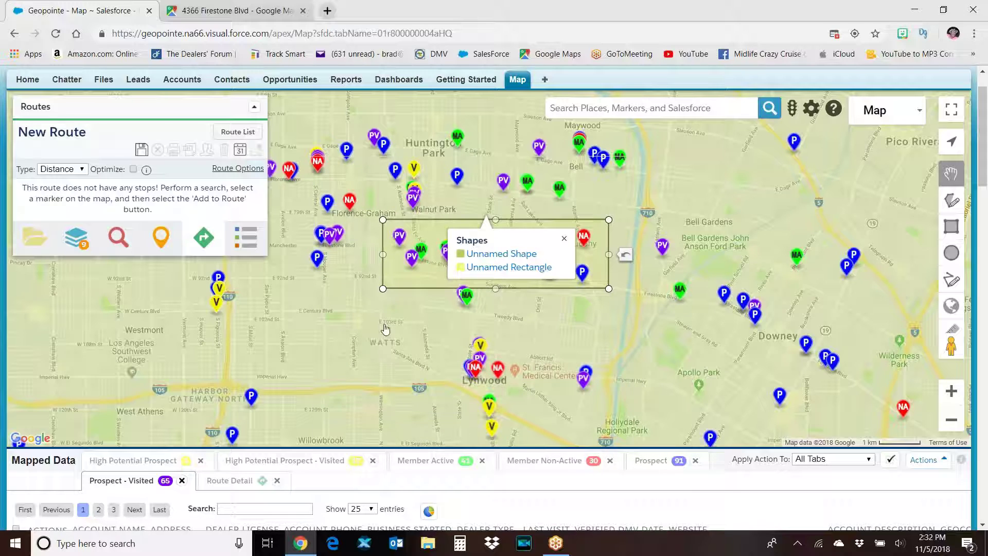
left_click(503, 273)
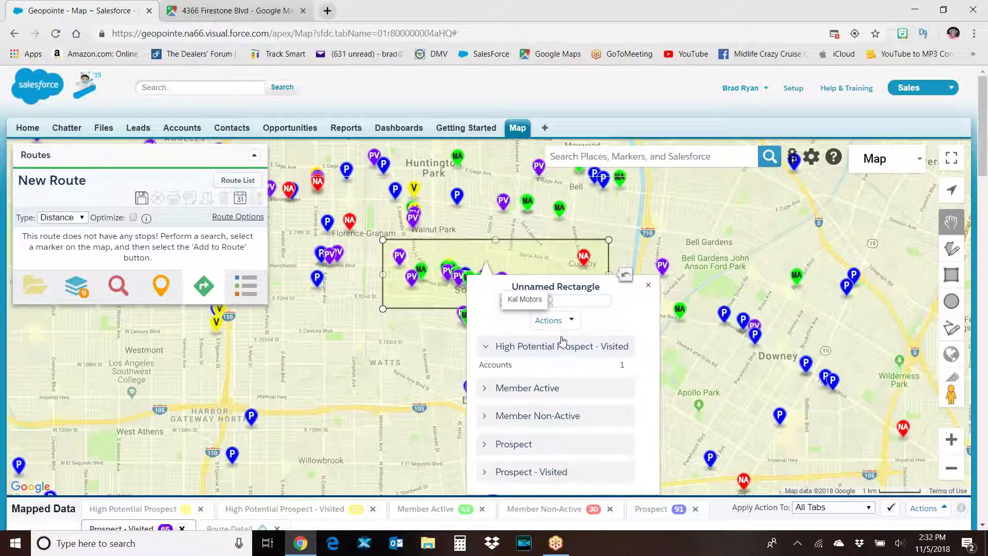
left_click(567, 323)
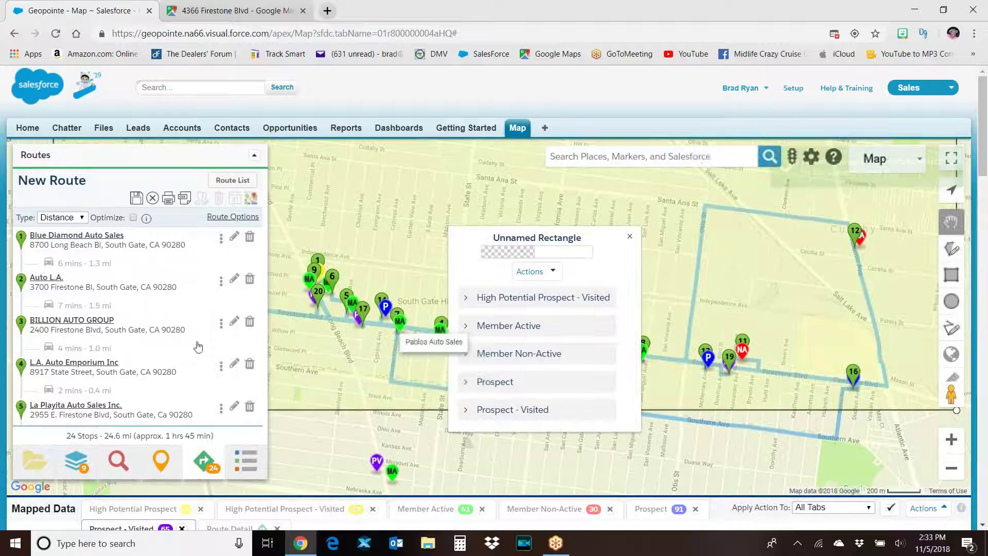
scroll(190, 350, "down", 12)
scroll(191, 350, "down", 2)
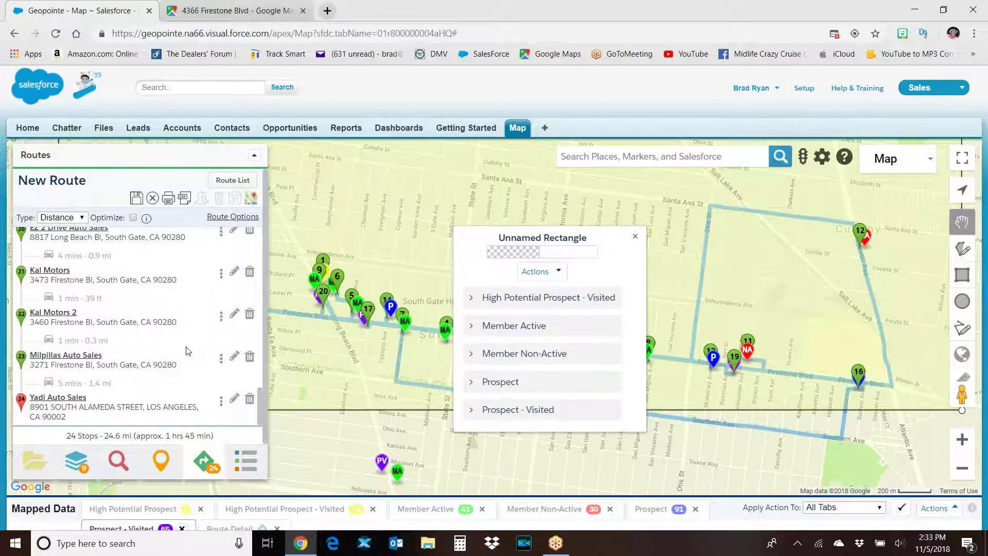
left_click(635, 237)
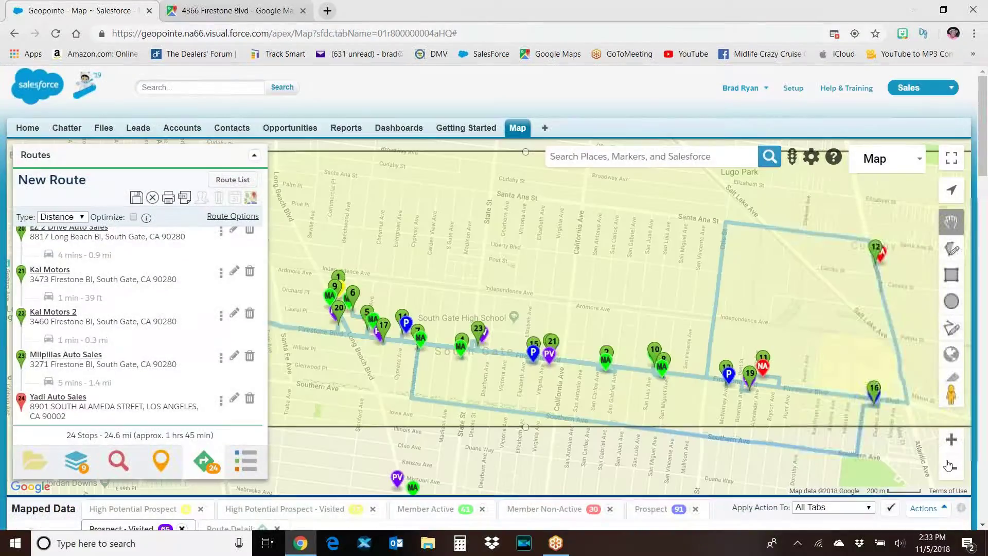
Optimize the order of the stops in the new route.
left_click(951, 467)
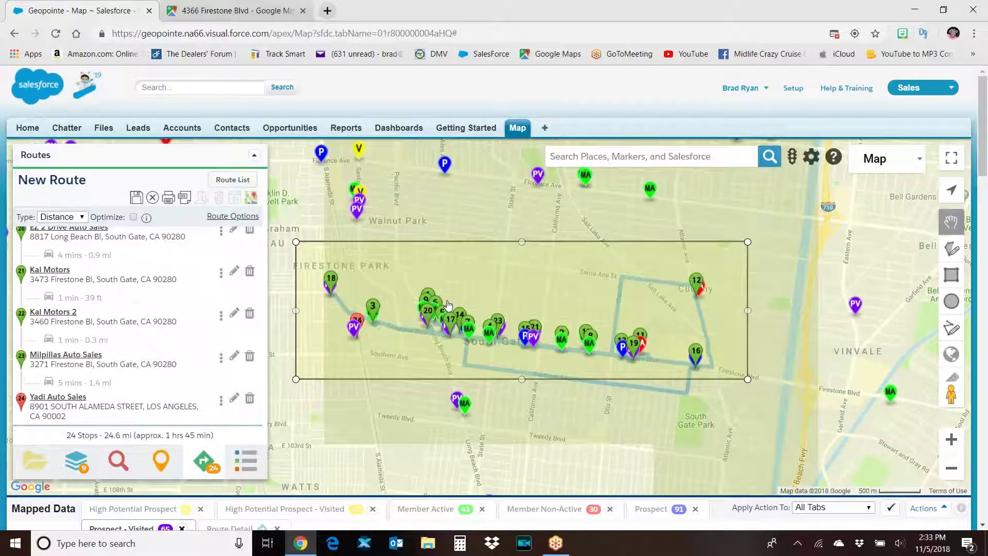
scroll(139, 324, "up", 2)
scroll(139, 325, "up", 10)
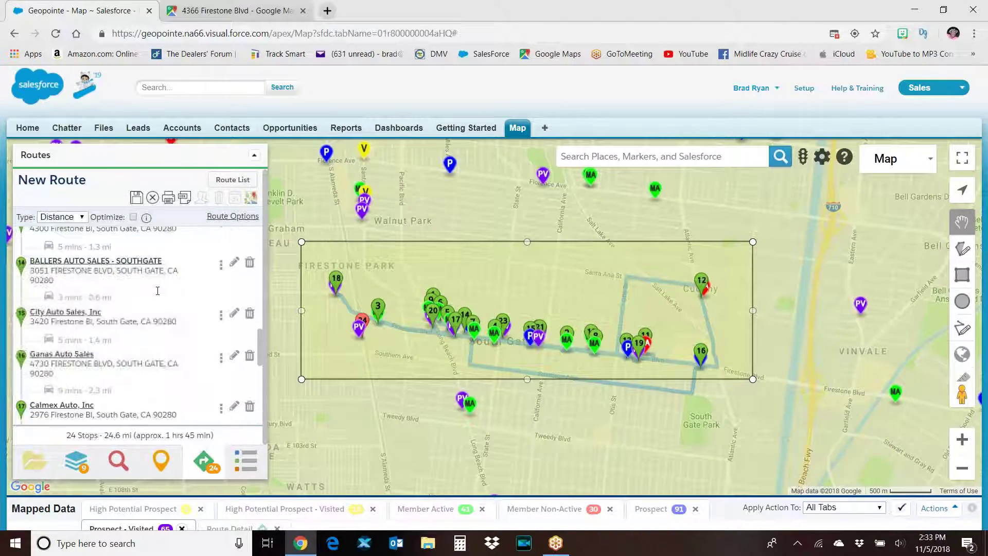
left_click(133, 217)
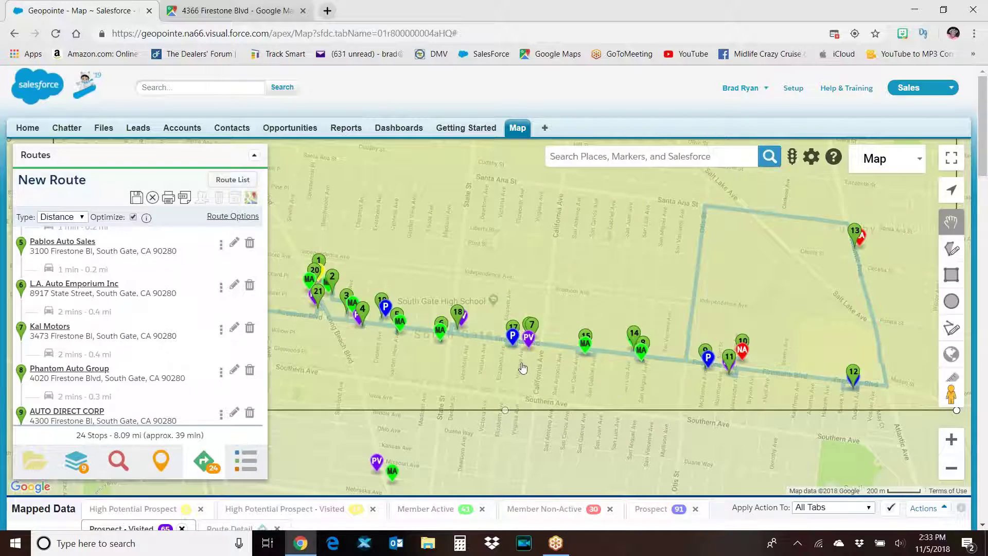
Examine the optimized route along Firestone Blvd and the dealer markers in the surrounding areas.
left_click_drag(416, 363, 497, 395)
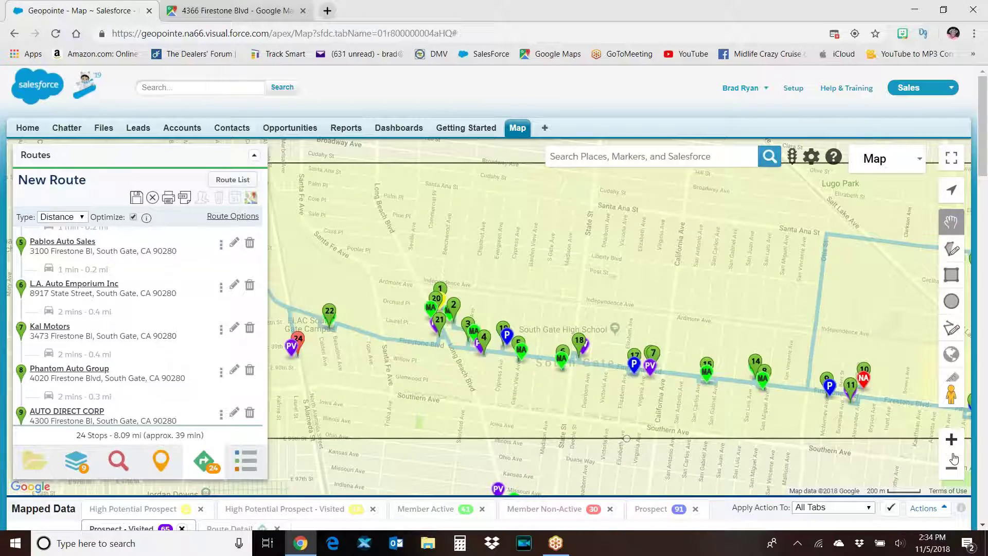
left_click(952, 467)
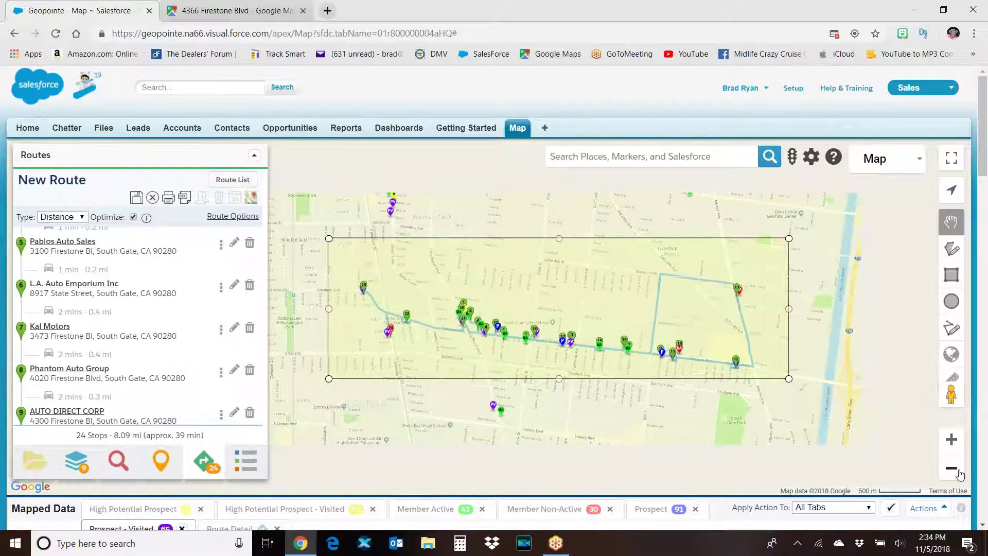
left_click(952, 469)
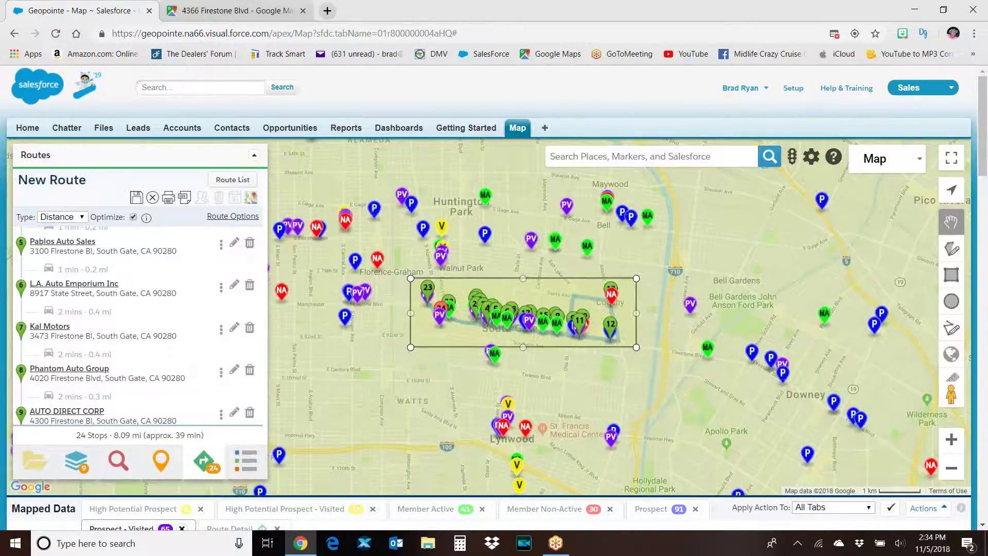
left_click_drag(398, 384, 482, 403)
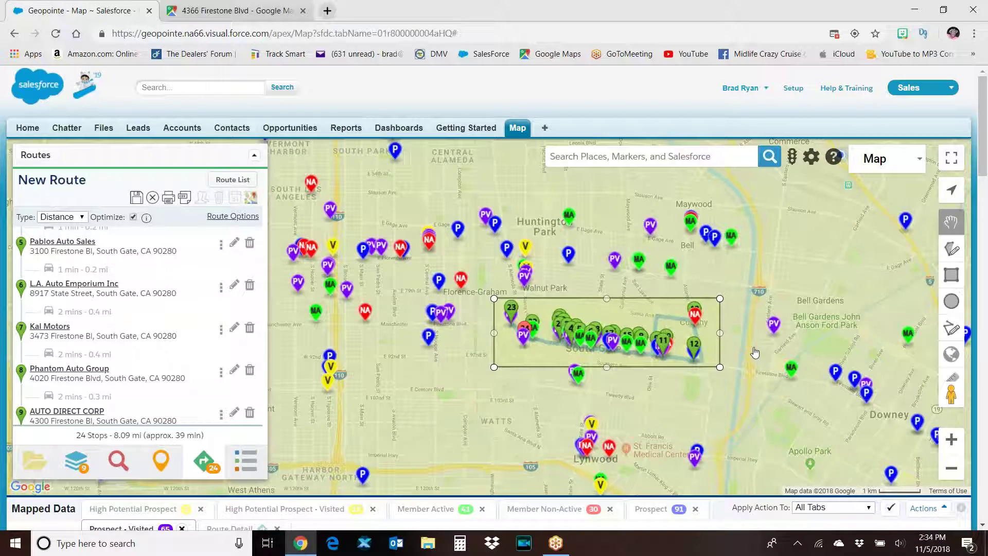
left_click_drag(755, 352, 741, 397)
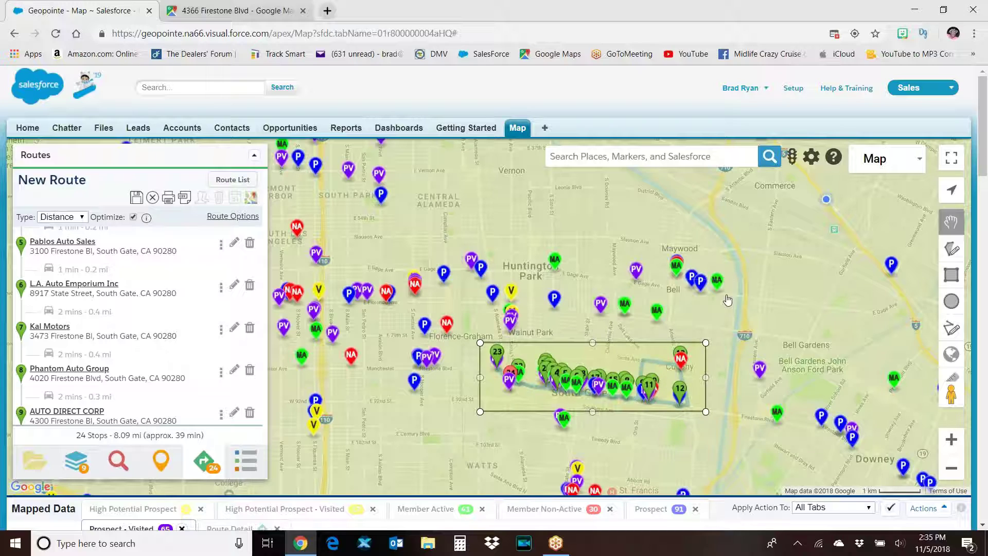
left_click_drag(721, 410, 733, 318)
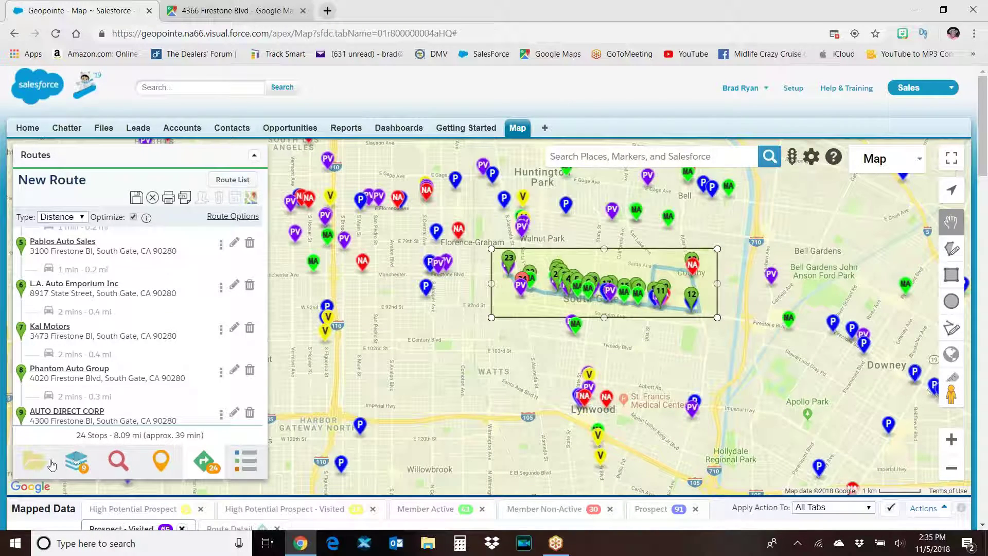
Plot the saved Polk Data - Prospects layer within the territory shape and inspect its markers on the map.
left_click(76, 458)
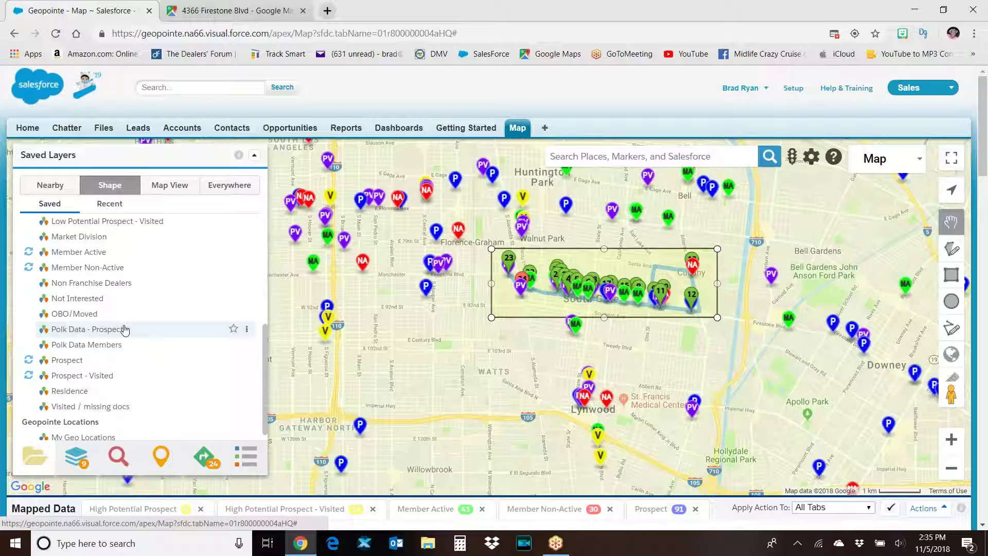
scroll(124, 330, "up", 1)
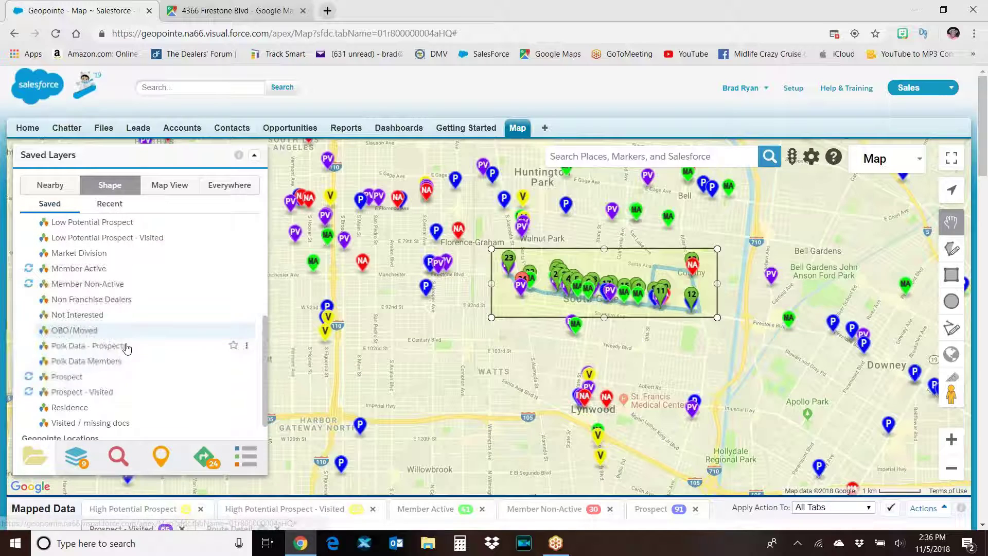
left_click(172, 345)
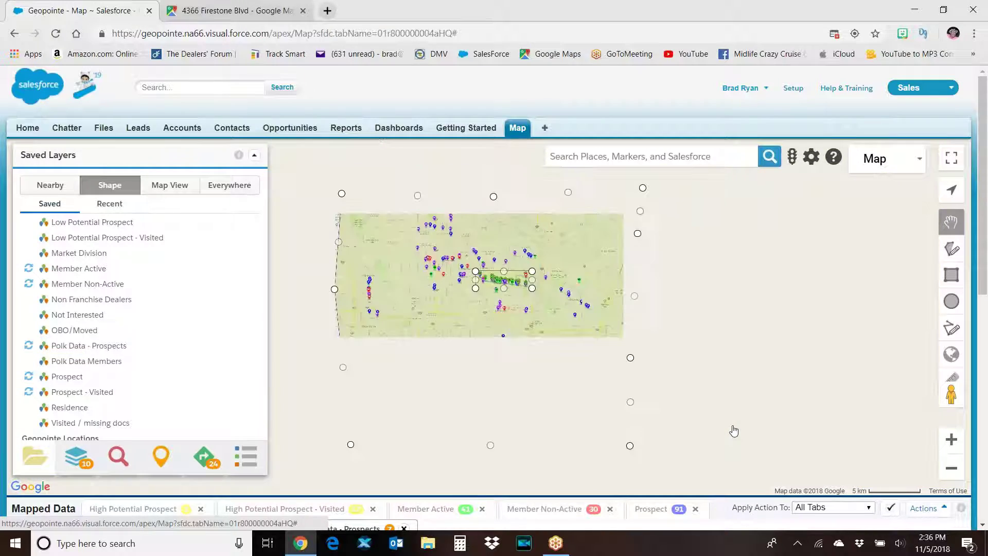
mouse_move(484, 269)
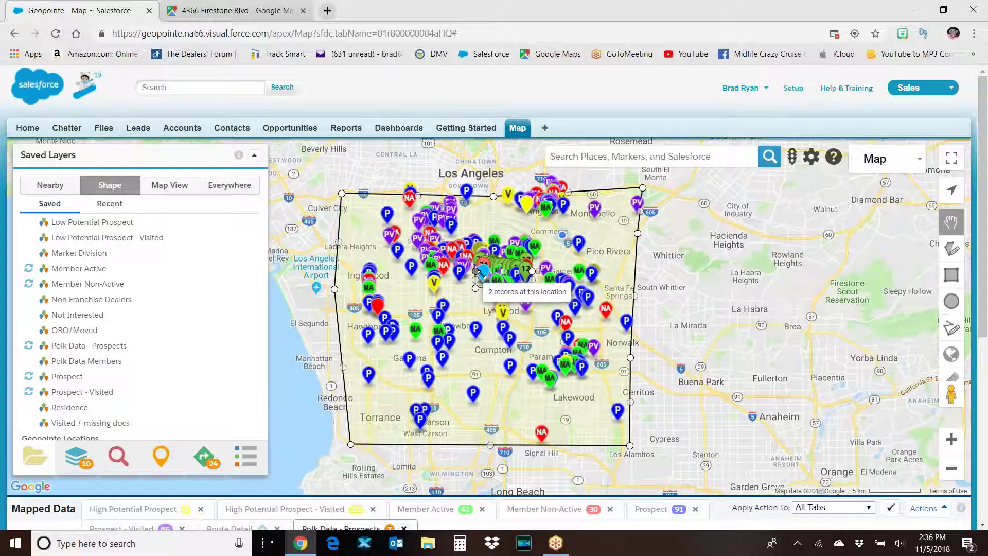
left_click(952, 439)
left_click(952, 439)
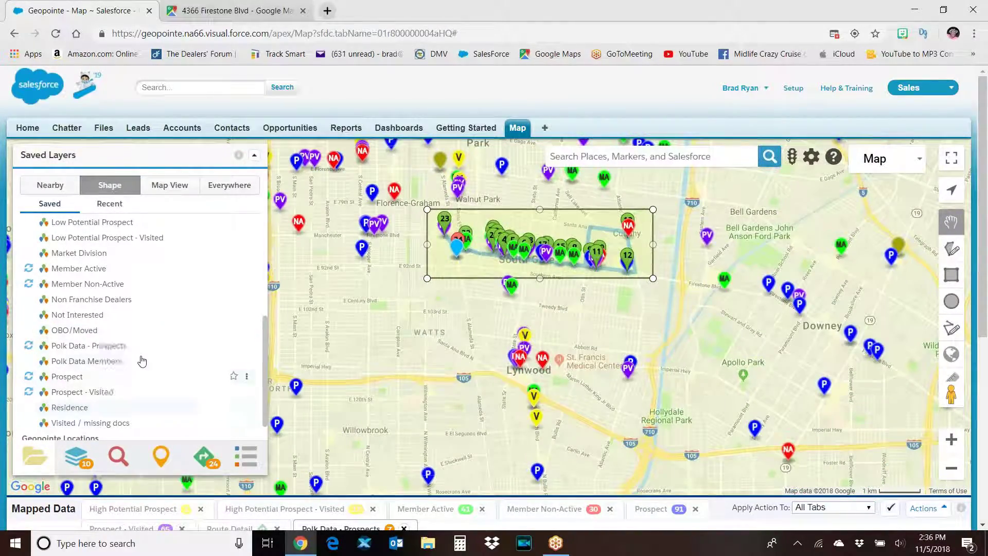
left_click_drag(304, 412, 694, 229)
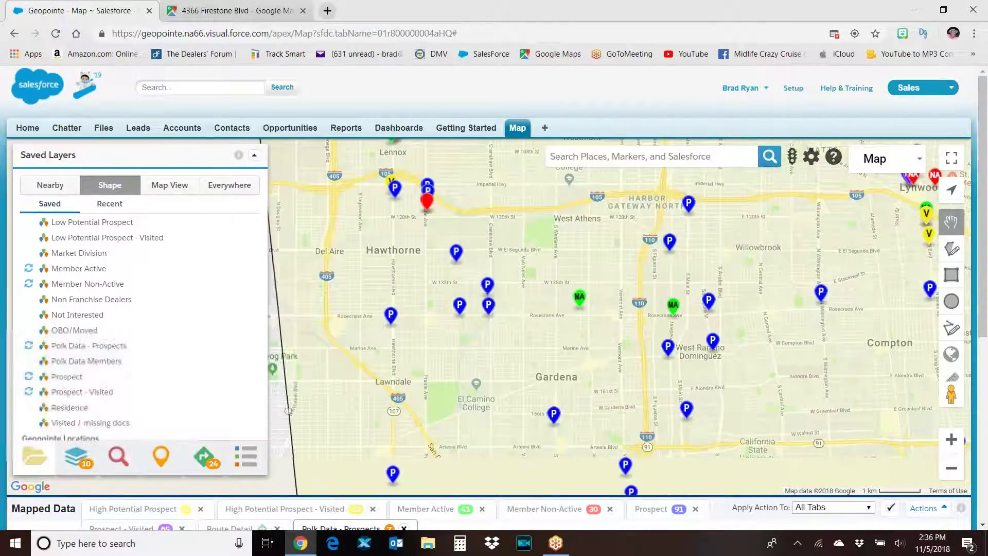
Review the mapped layers' summaries, comparing accounts, Polk Data Sold 2016 and vehicles purchased for the rectangle and the territory shape.
left_click(77, 455)
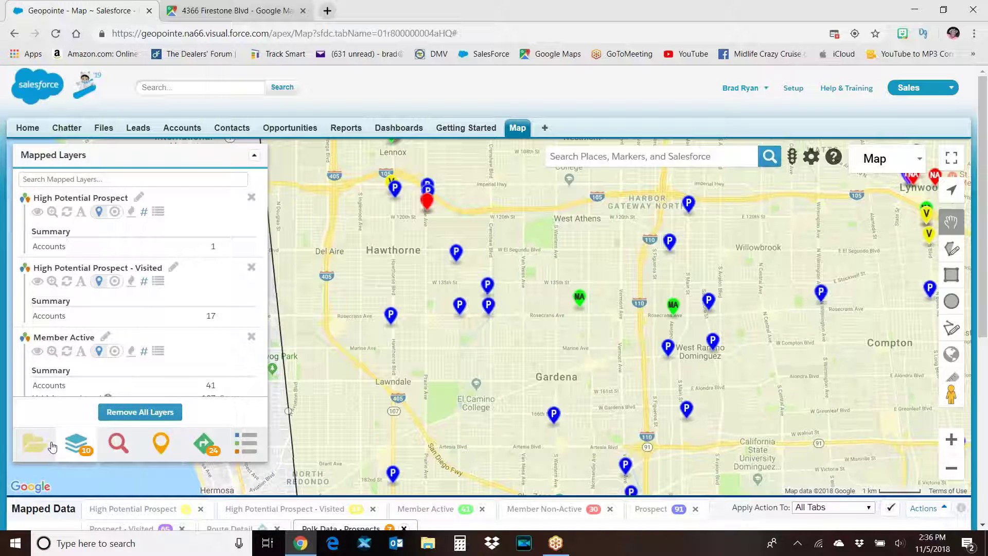
scroll(205, 273, "down", 5)
scroll(205, 277, "down", 5)
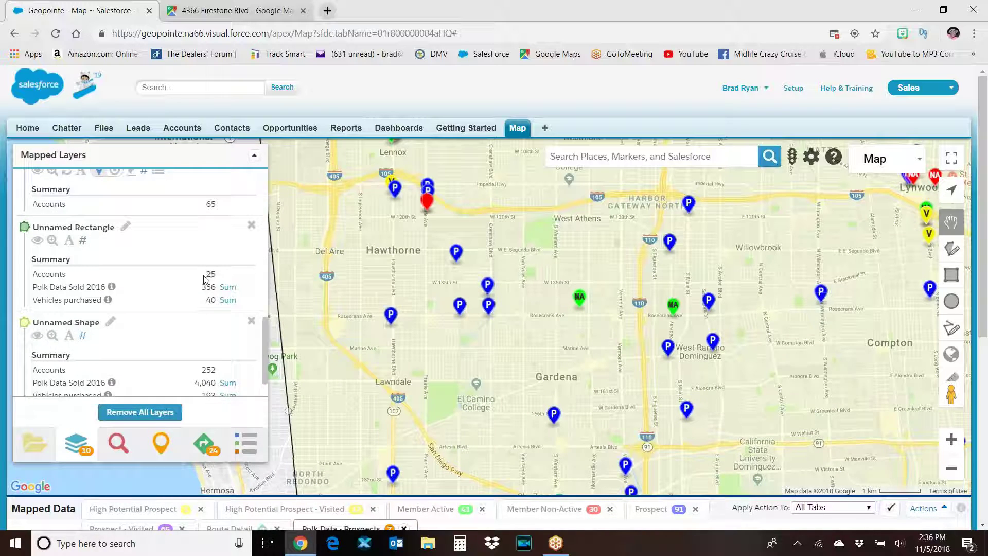
scroll(206, 280, "up", 2)
scroll(205, 280, "down", 2)
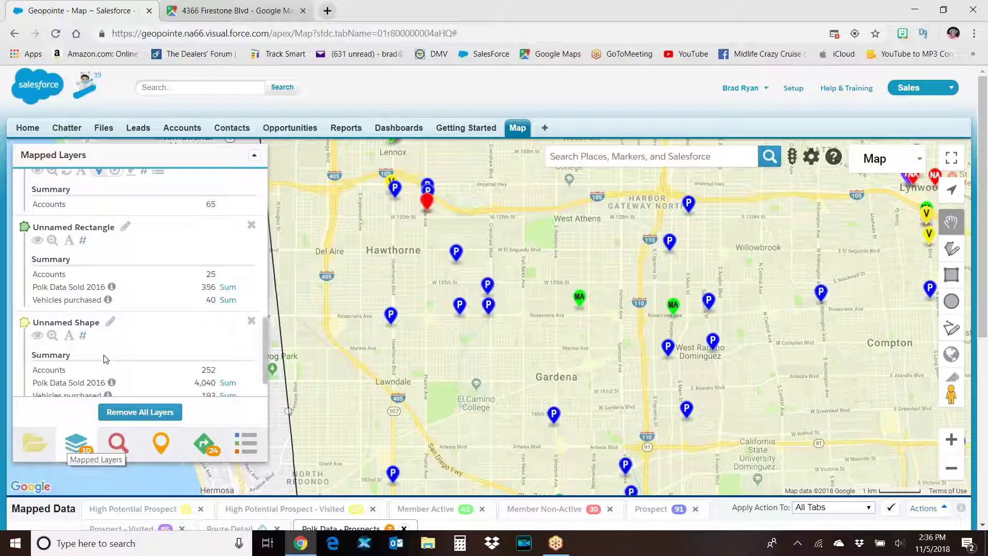
scroll(103, 355, "down", 2)
scroll(99, 353, "up", 4)
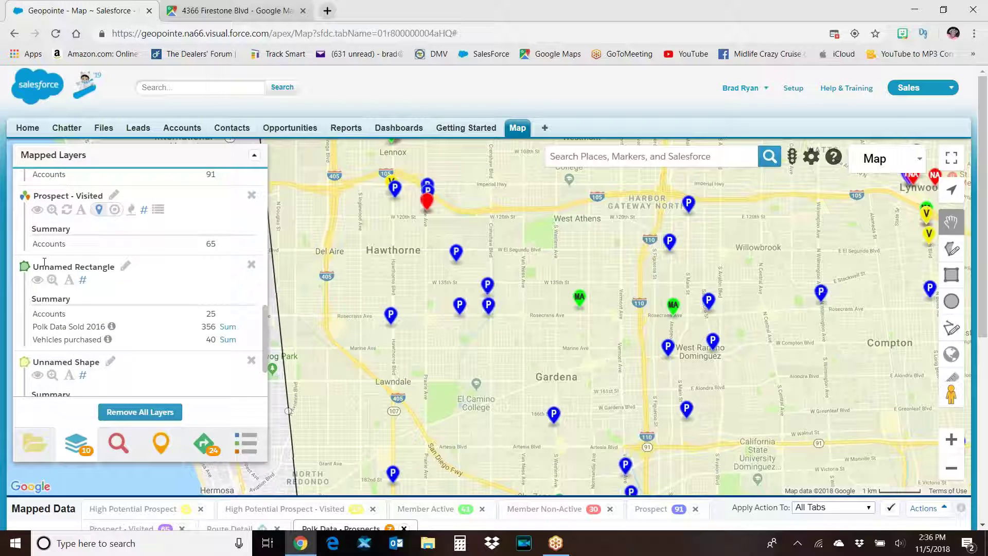
scroll(78, 320, "up", 3)
scroll(62, 292, "up", 2)
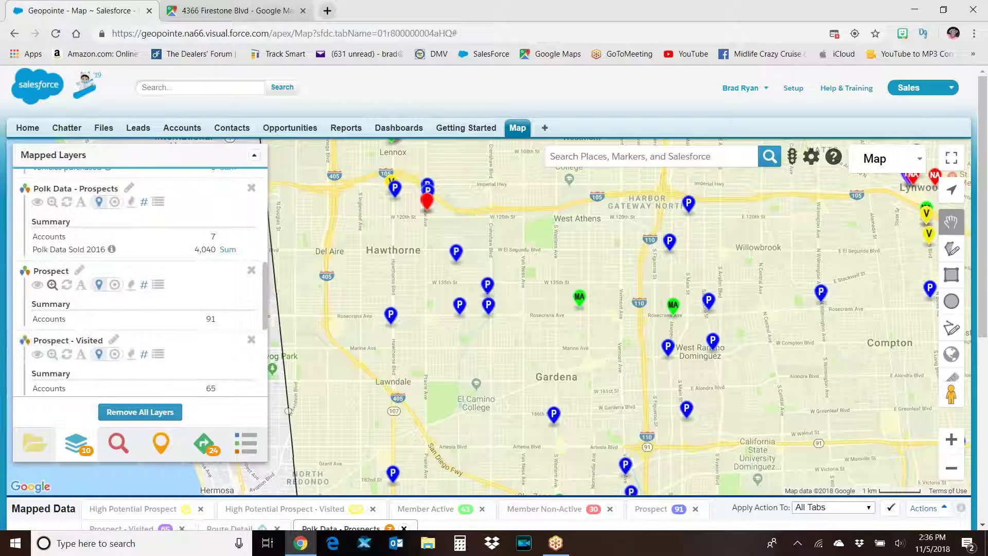
scroll(56, 262, "up", 2)
scroll(56, 255, "up", 6)
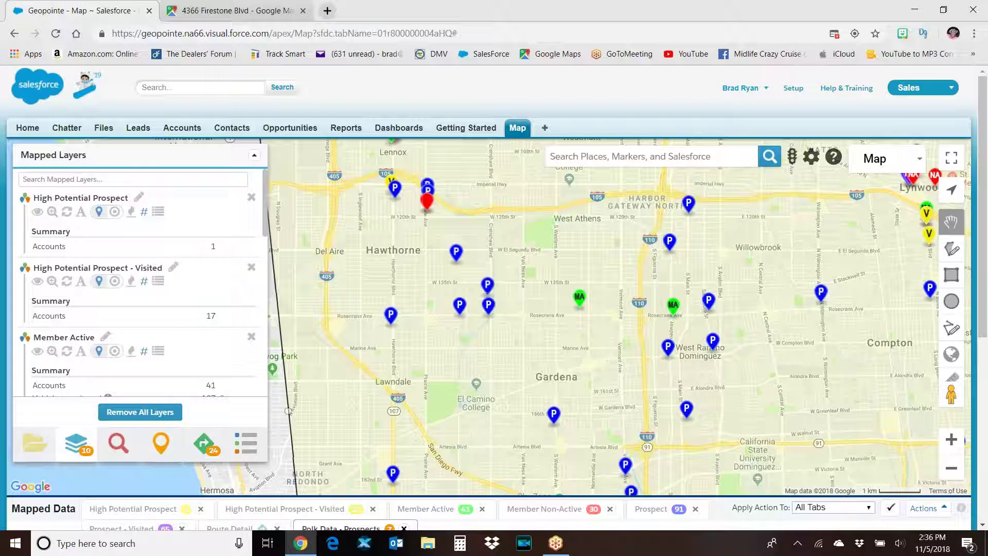
scroll(56, 256, "down", 12)
scroll(96, 272, "up", 3)
scroll(97, 268, "down", 3)
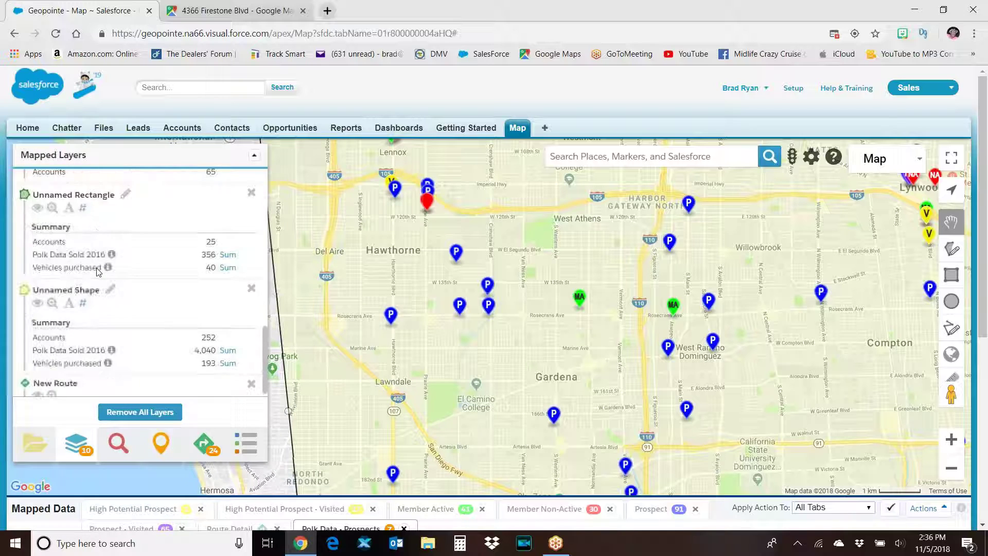
scroll(154, 350, "down", 1)
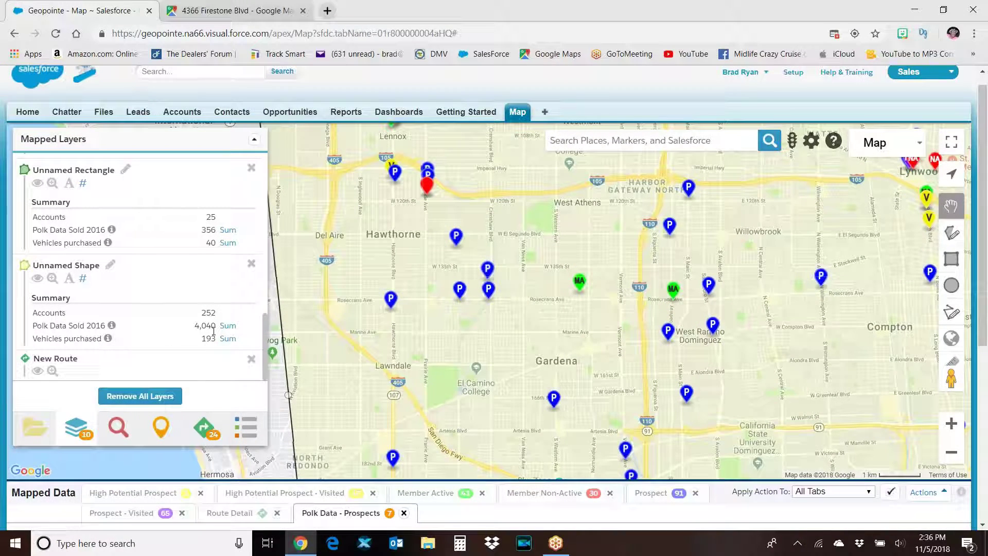
scroll(111, 318, "down", 2)
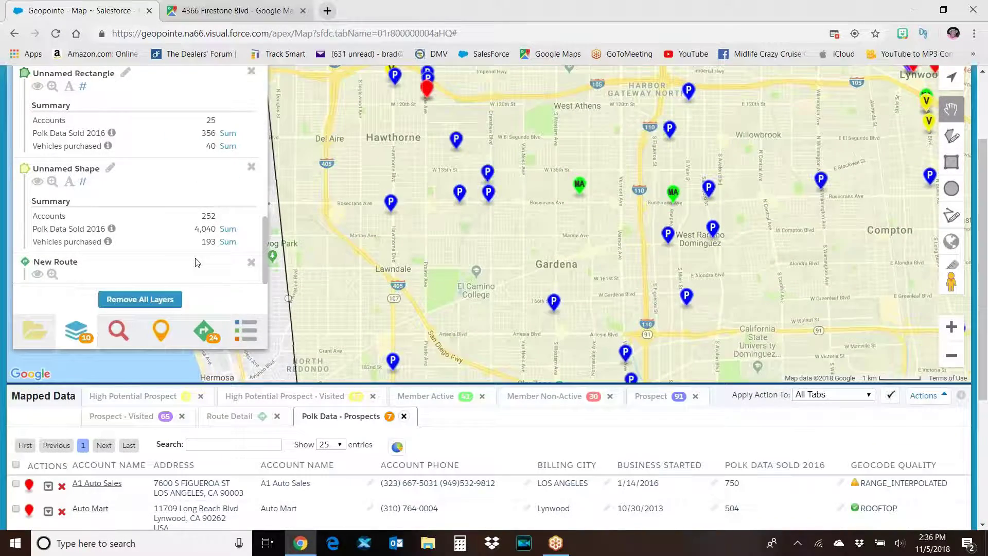
Remove the Polk Data - Prospects layer from the map.
scroll(201, 261, "up", 1)
scroll(175, 237, "up", 6)
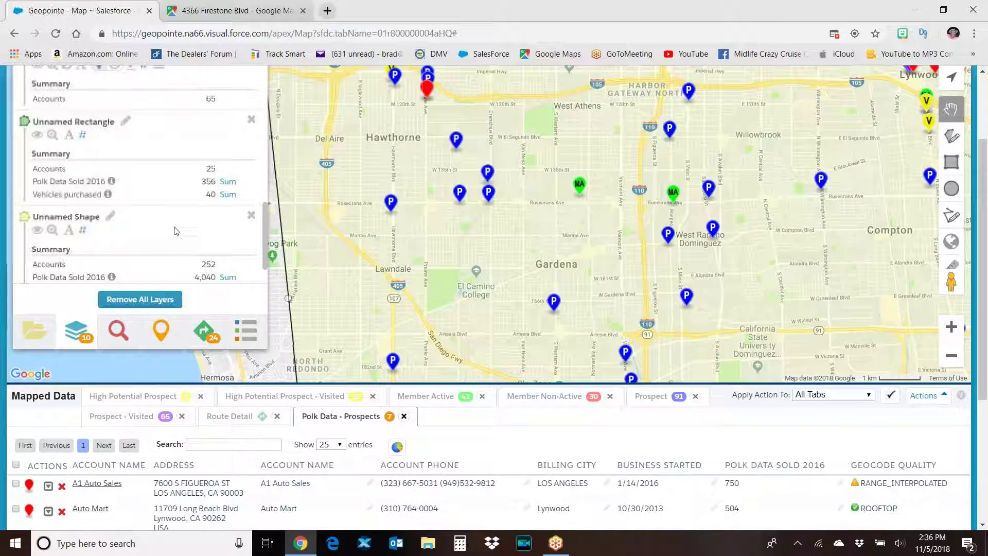
scroll(175, 232, "up", 6)
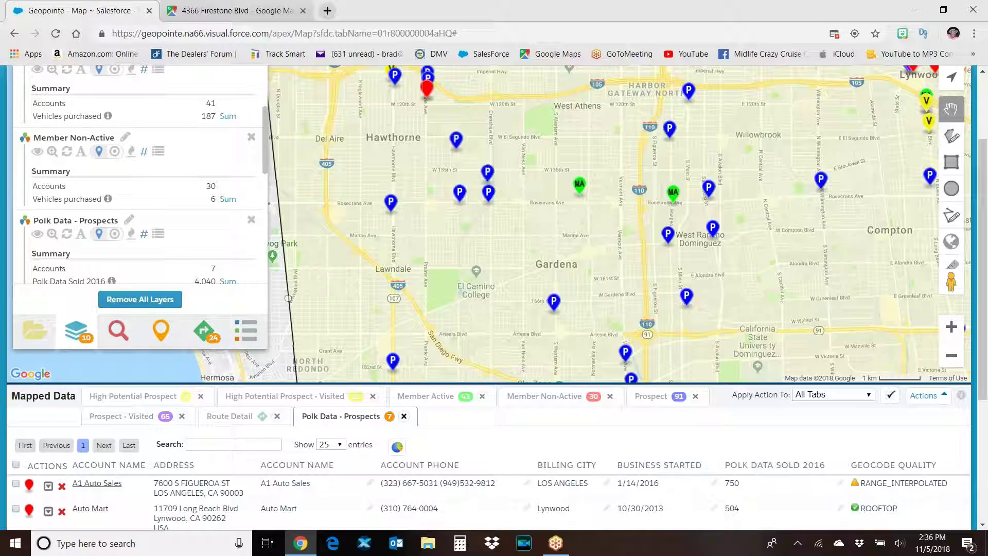
left_click(251, 220)
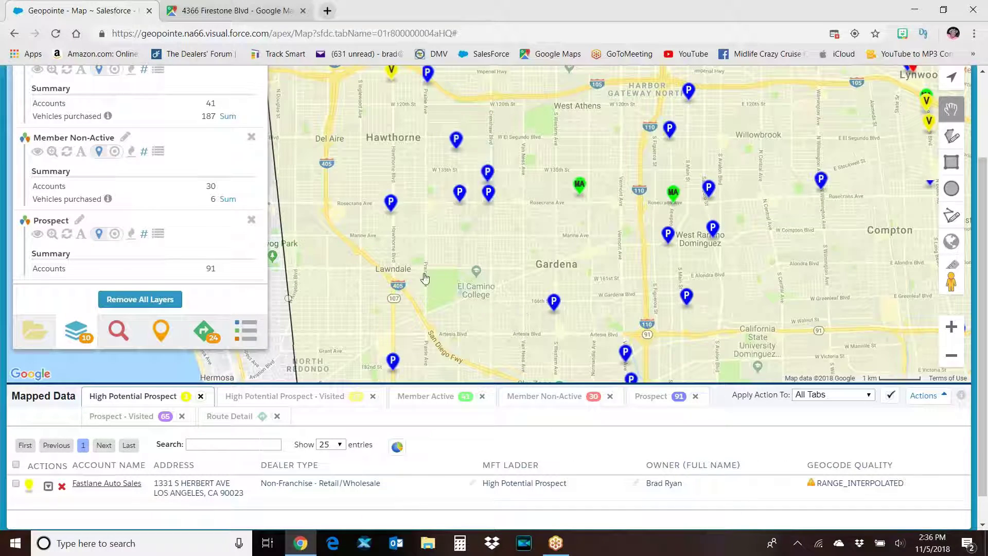
Review the summaries of the remaining mapped layers and the dealer markers across the territory shape.
scroll(139, 244, "up", 5)
scroll(140, 245, "up", 2)
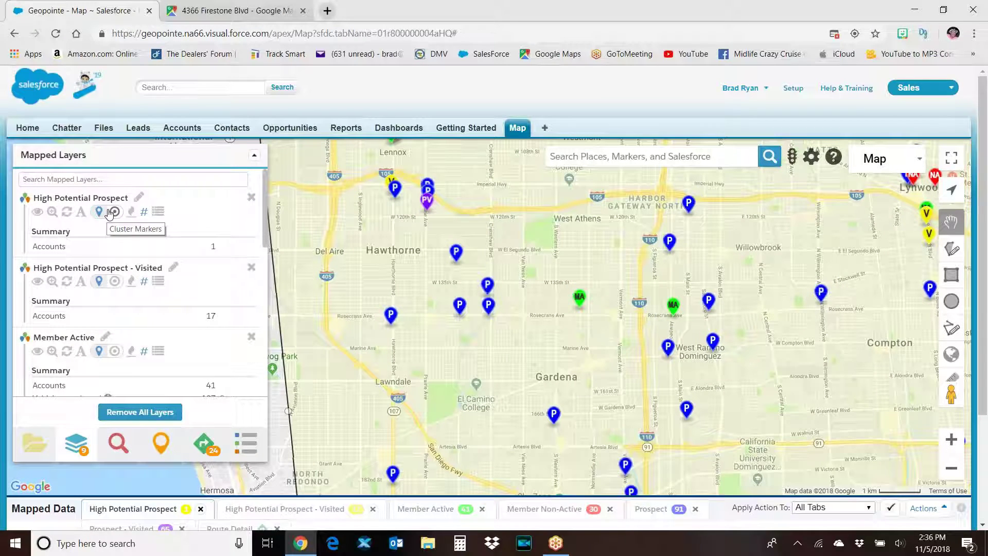
scroll(108, 215, "down", 3)
scroll(139, 283, "down", 6)
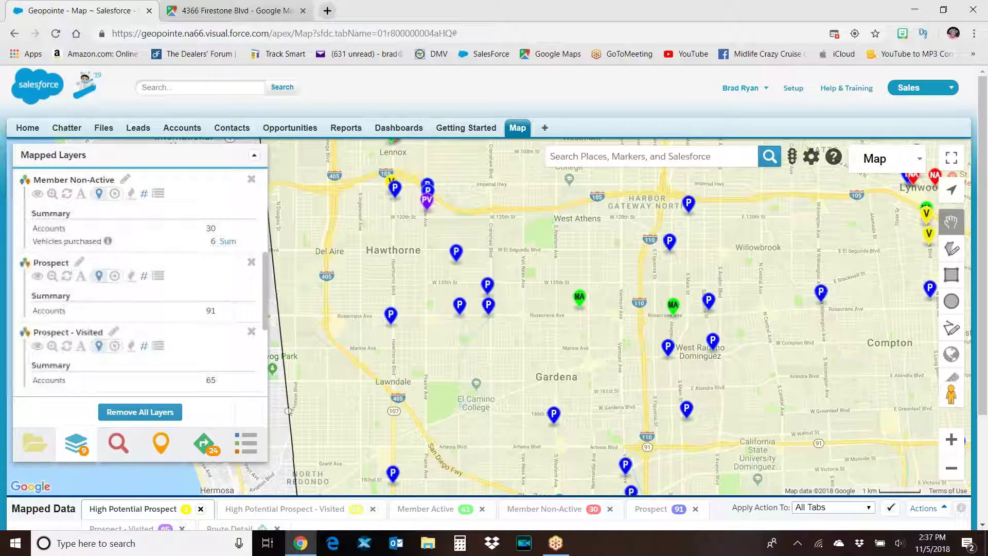
scroll(139, 283, "down", 3)
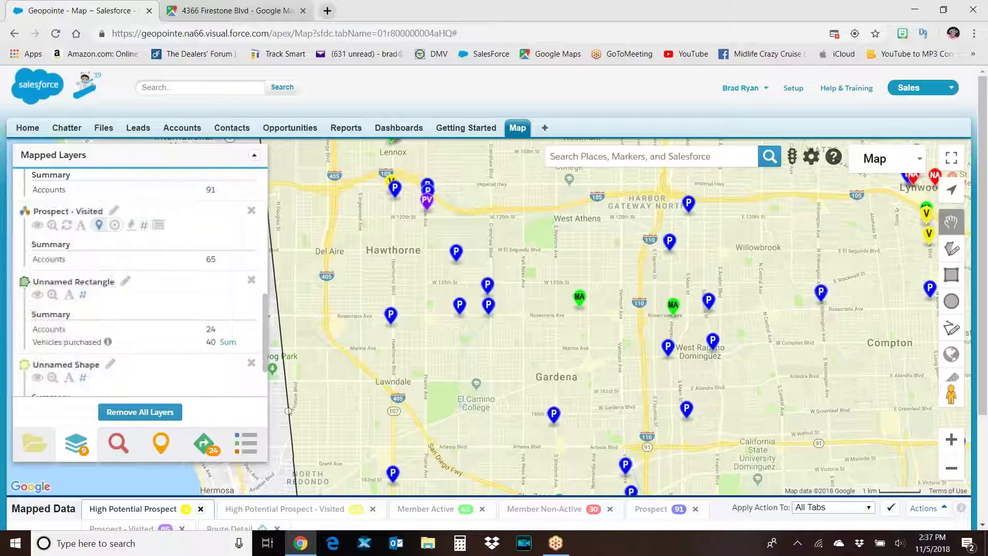
scroll(955, 461, "down", 1)
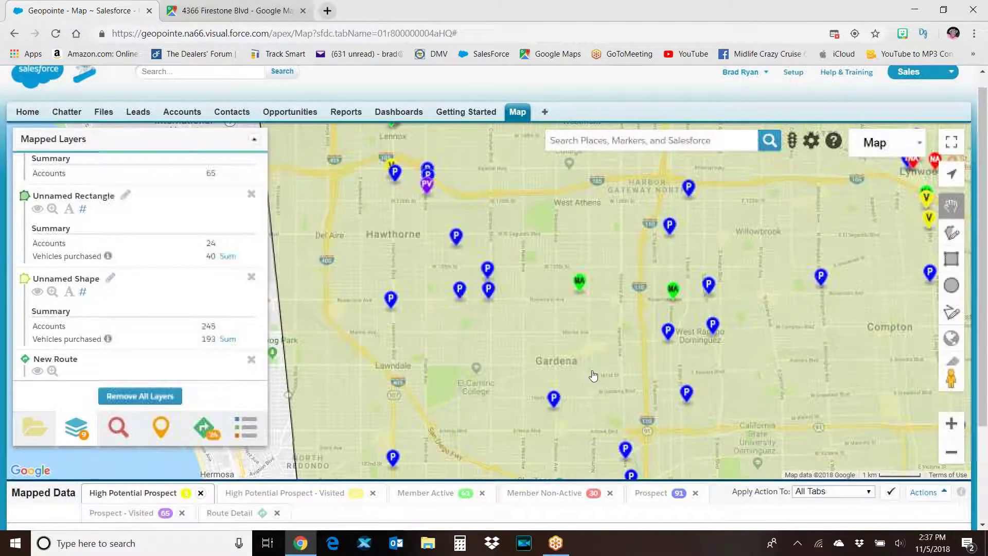
left_click(952, 454)
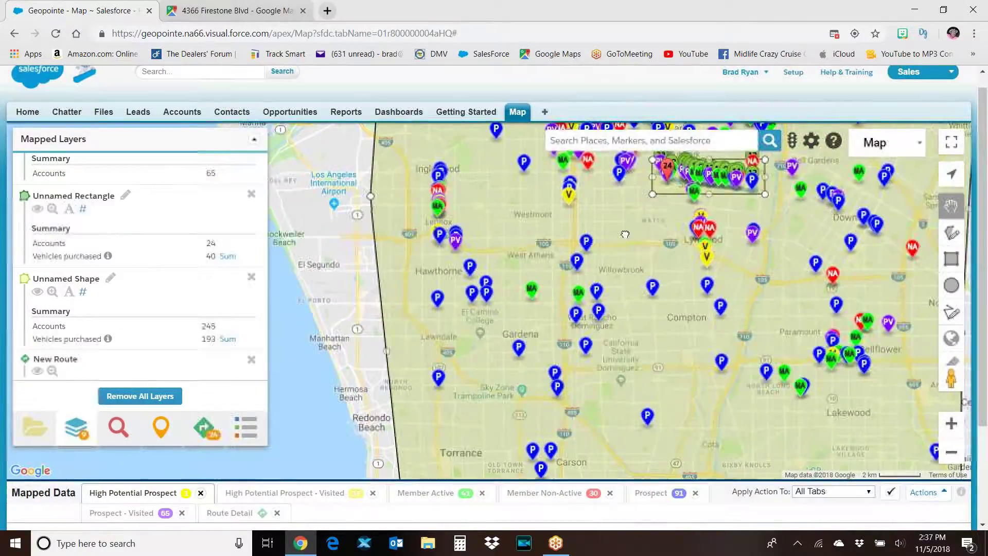
left_click_drag(625, 234, 579, 304)
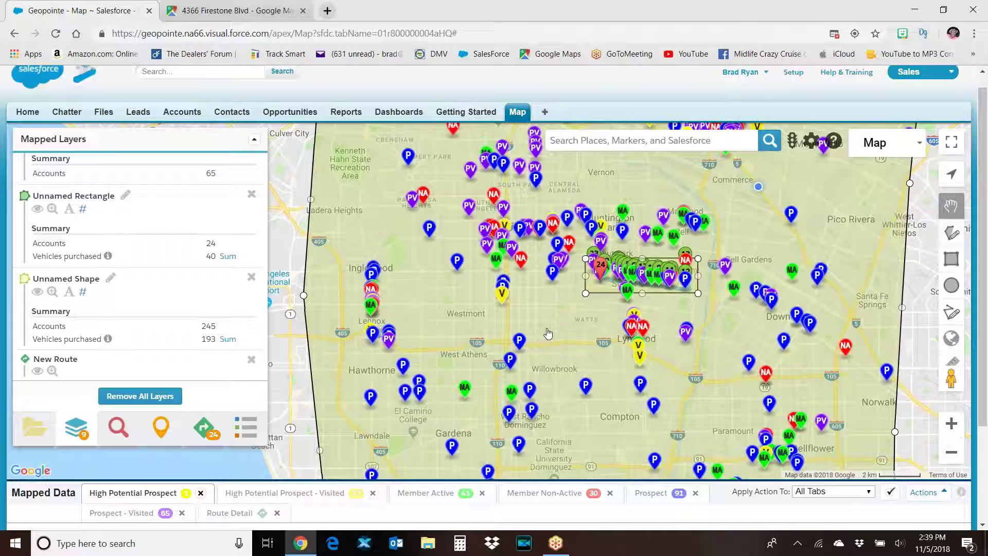
Collapse the mapped layers list and open the current 24-stop route for saving.
scroll(391, 335, "up", 1)
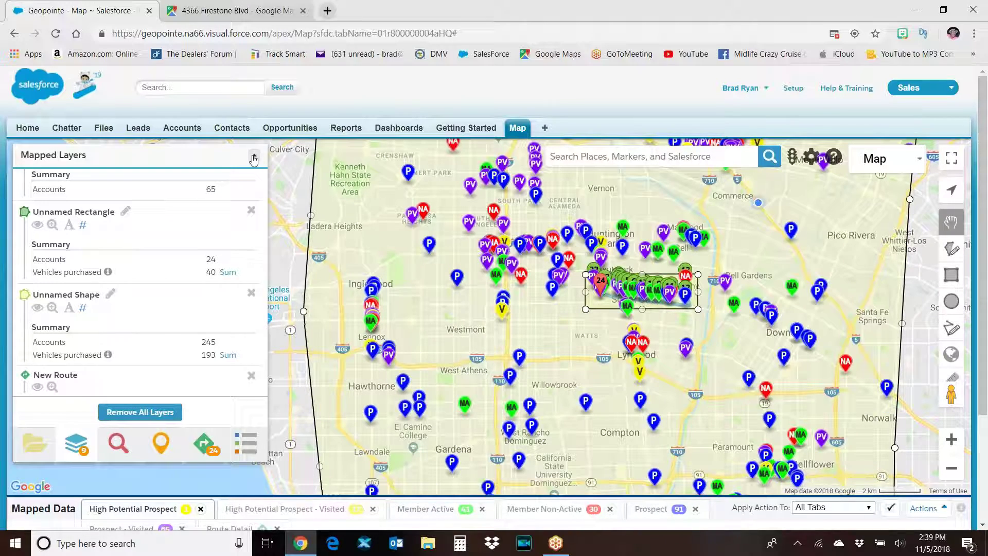
left_click(253, 159)
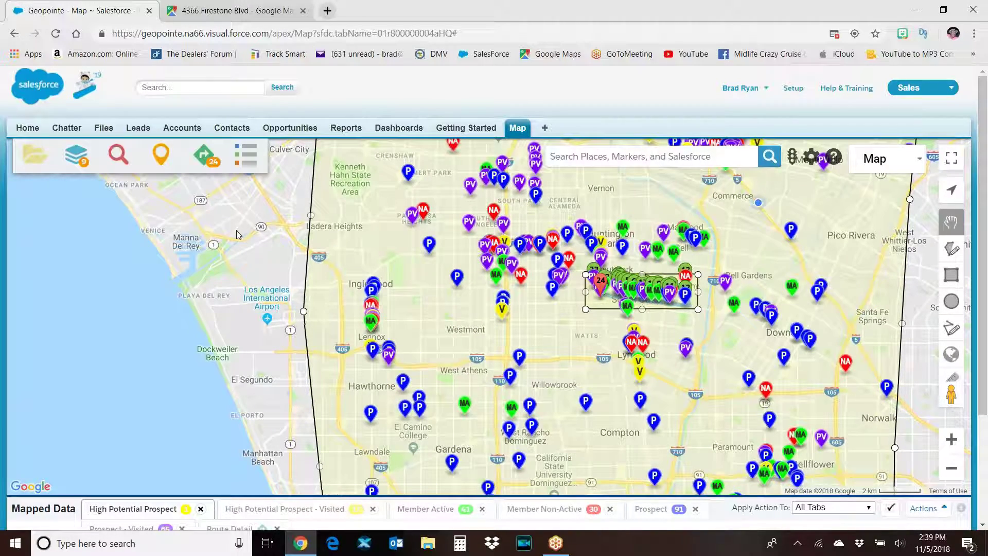
left_click(203, 155)
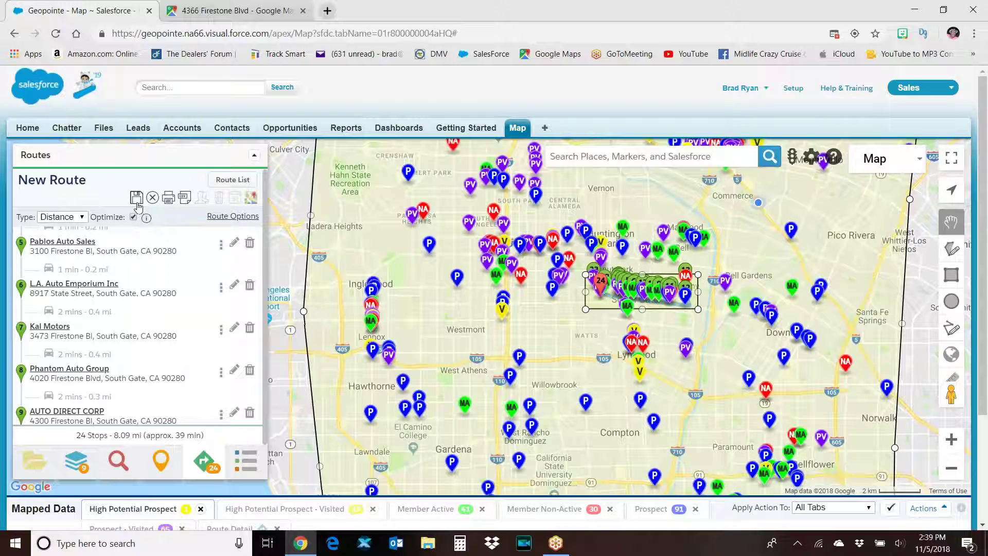
left_click(136, 198)
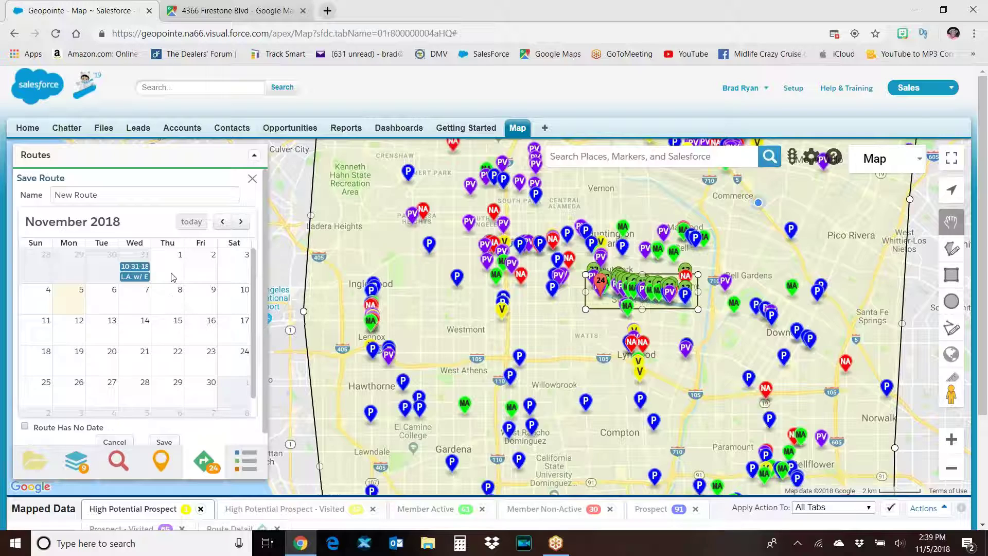
Enter DEMO as the route's name.
left_click_drag(122, 197, 34, 193)
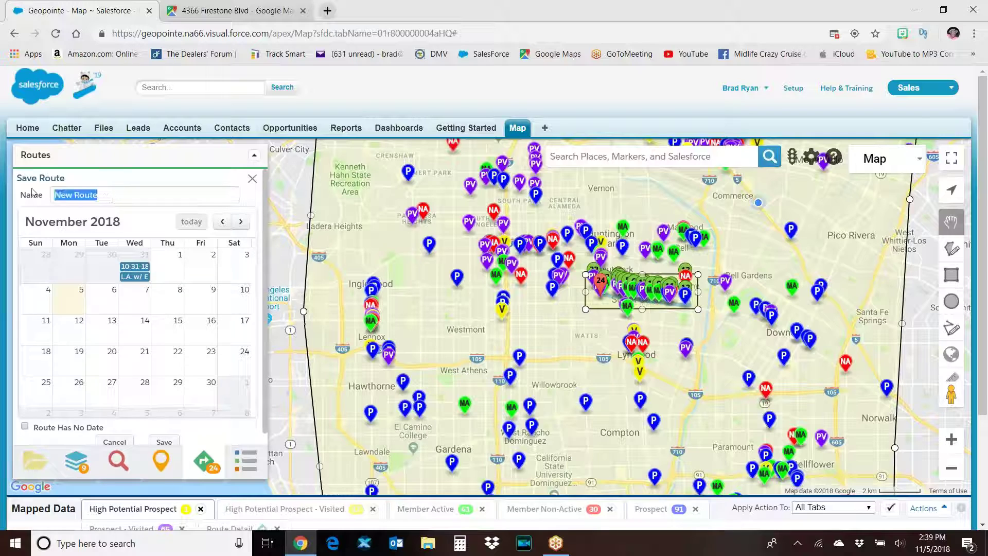
type("dEMO")
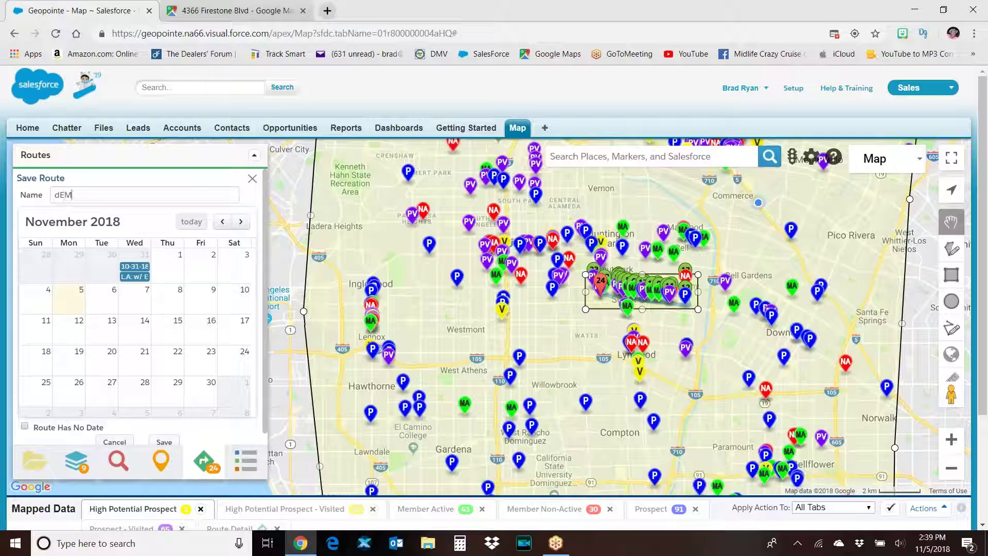
key("BackSpace")
key("BackSpace")
key("BackSpace")
key("BackSpace")
type("DEN")
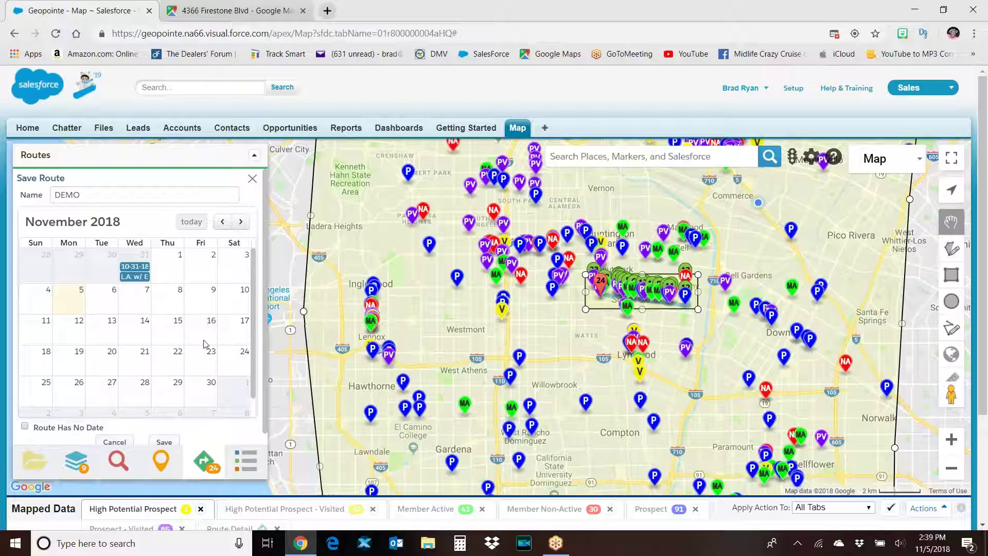
Schedule the route for November 7, 2018, rename it SOUTH GATE 11/7 and save it.
left_click(136, 302)
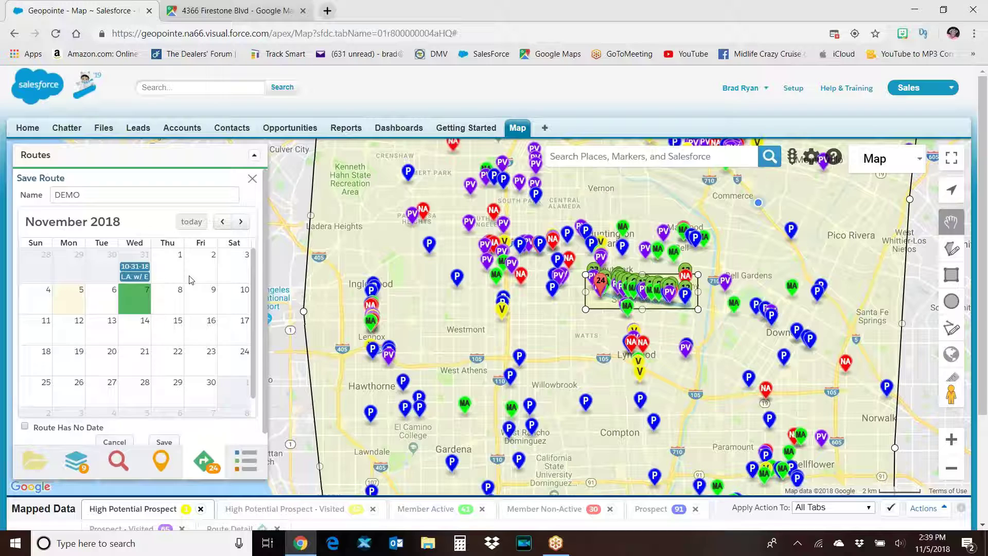
scroll(191, 279, "down", 1)
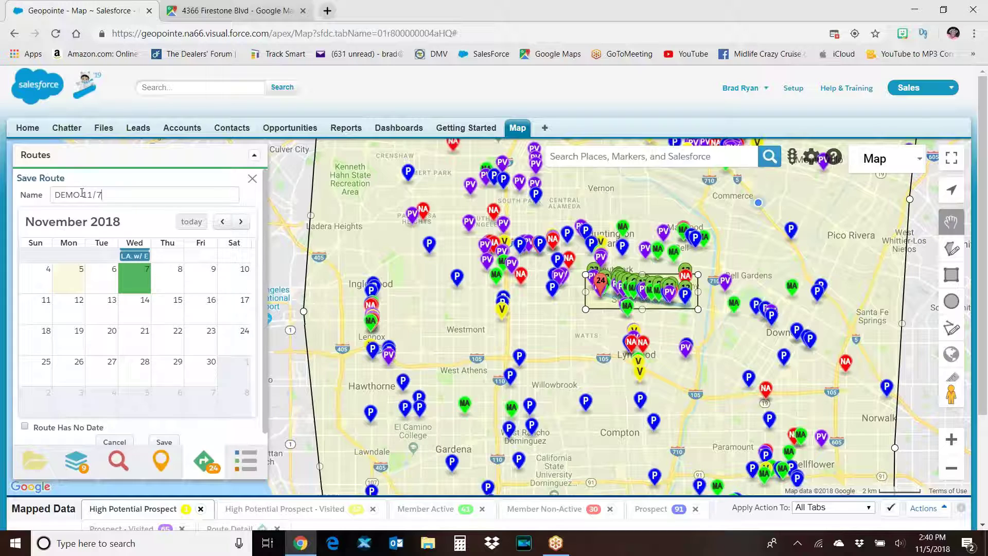
left_click_drag(82, 193, 46, 194)
type("SOUTH GATE")
scroll(157, 279, "down", 1)
scroll(148, 270, "down", 3)
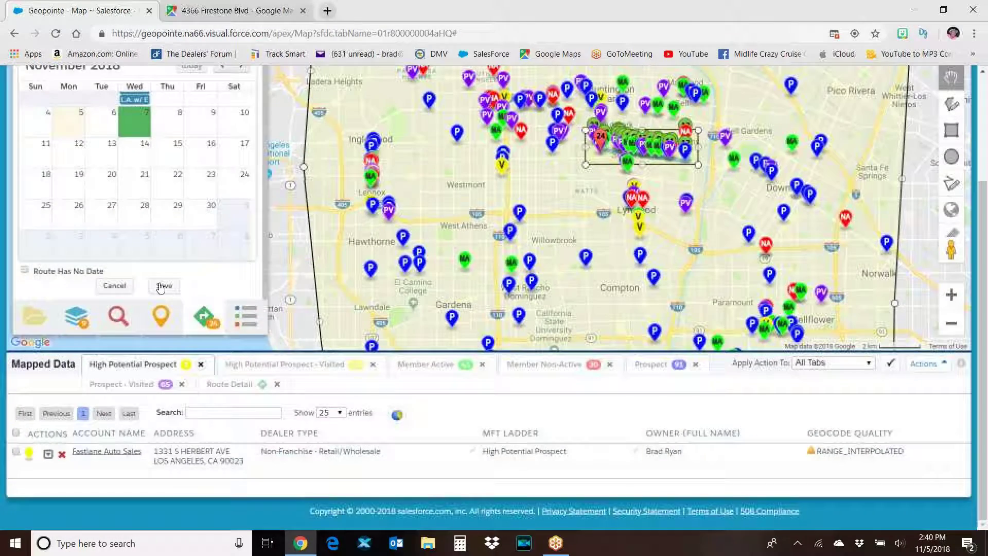
left_click(165, 286)
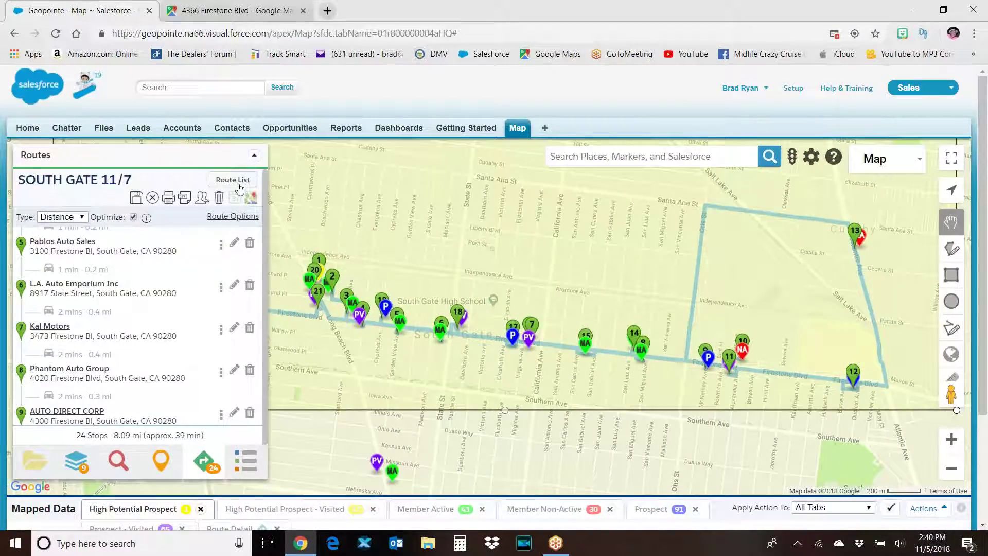
List the saved routes by month and browse those of October 2018.
left_click(239, 182)
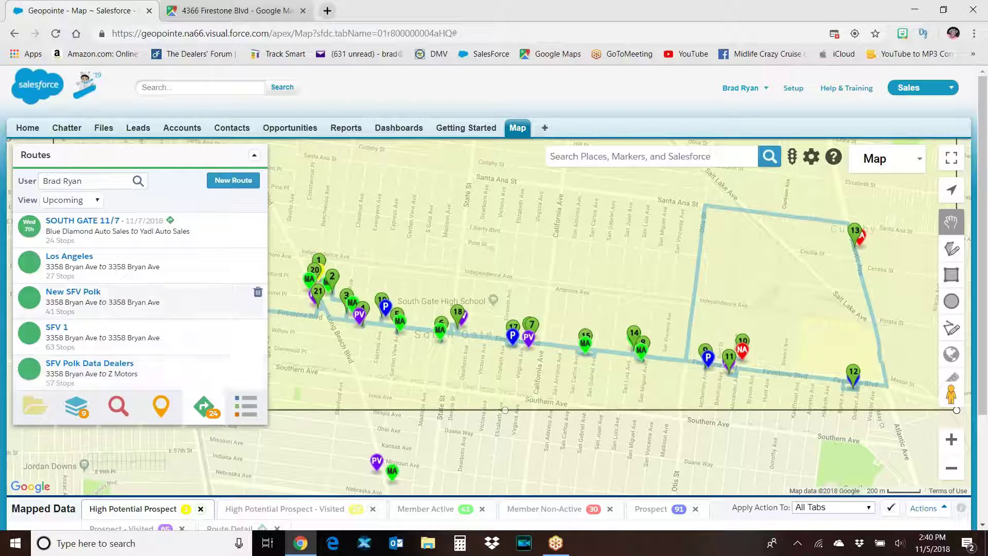
left_click(96, 203)
left_click(84, 241)
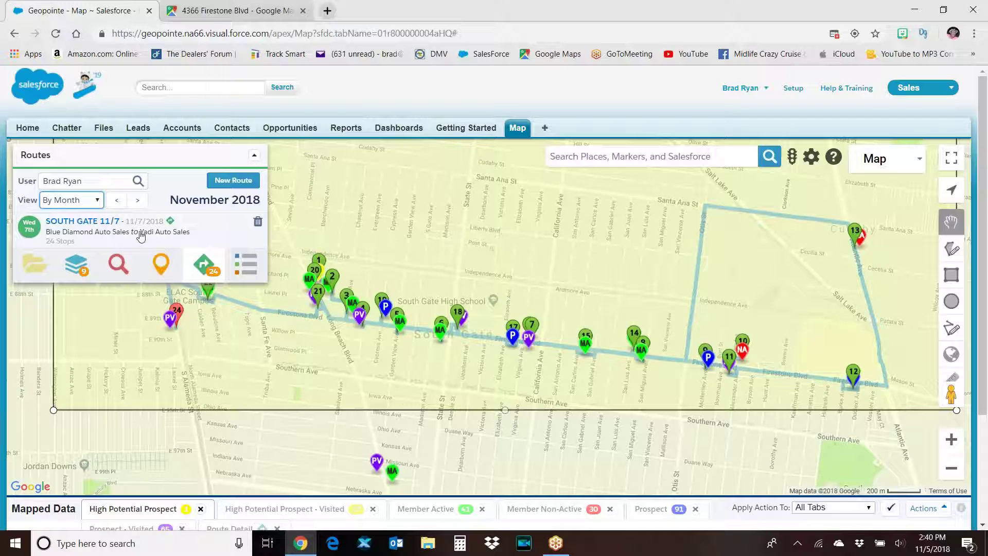
left_click(117, 200)
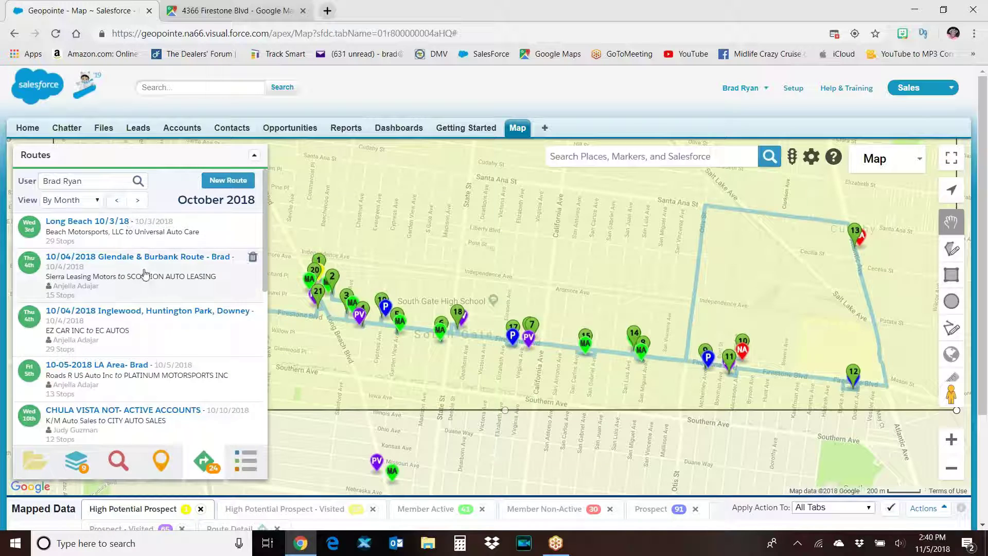
scroll(144, 276, "down", 7)
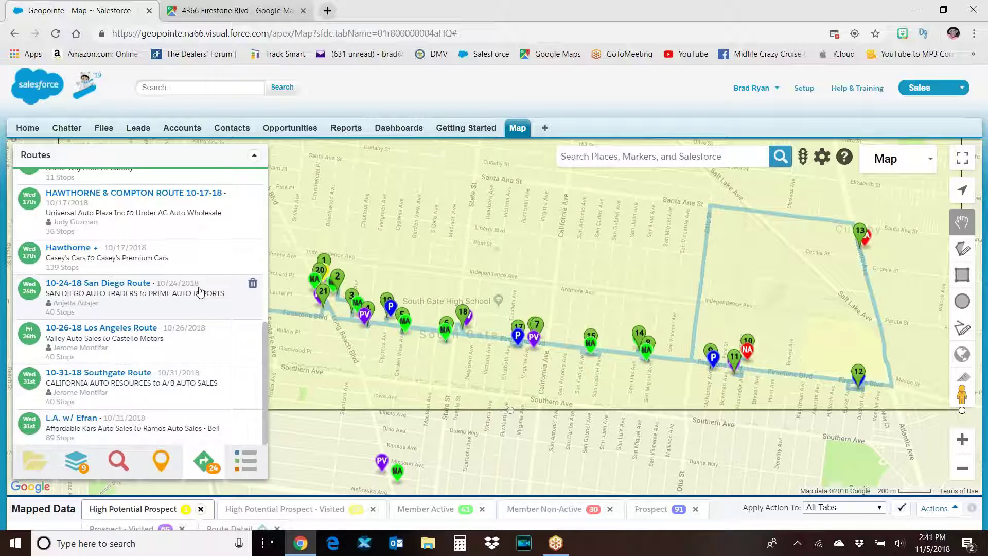
Load the L.A. route dated 10/31/2018 with 89 stops and view its full extent on the map.
left_click(85, 422)
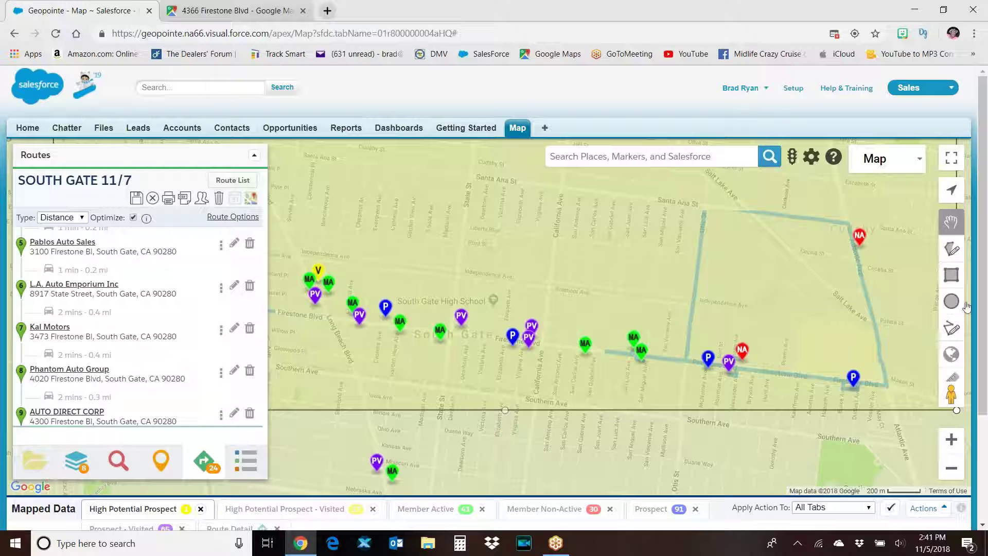
left_click(952, 469)
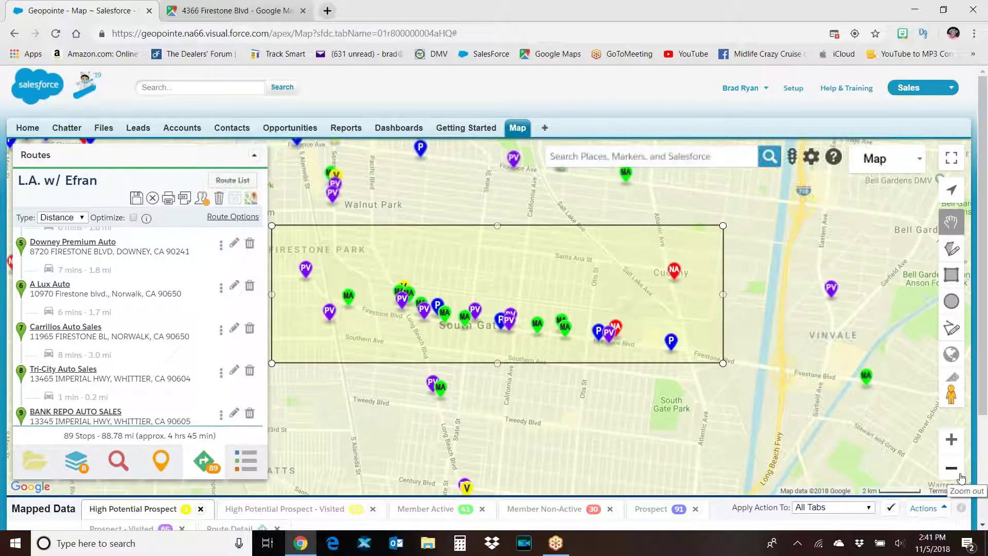
left_click(961, 476)
left_click(961, 476)
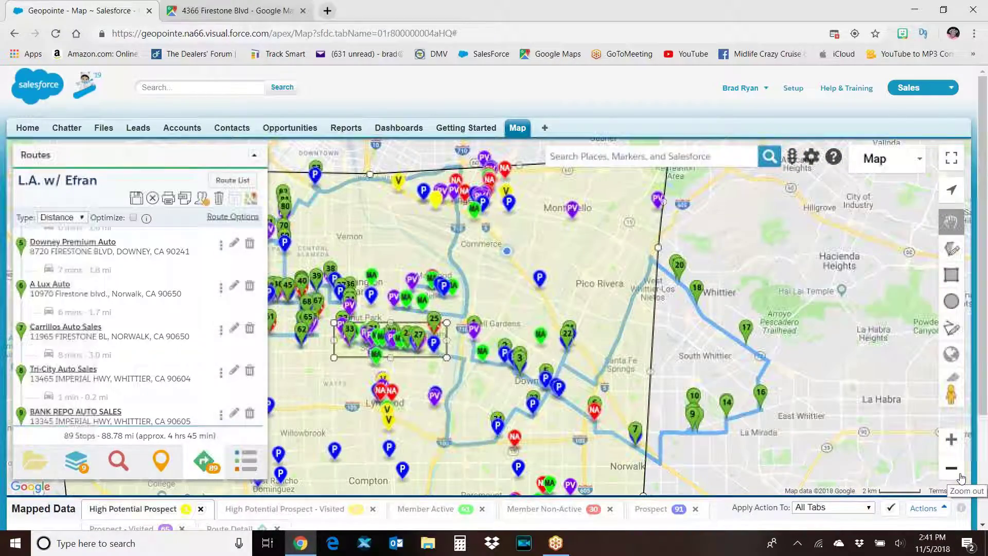
left_click(961, 476)
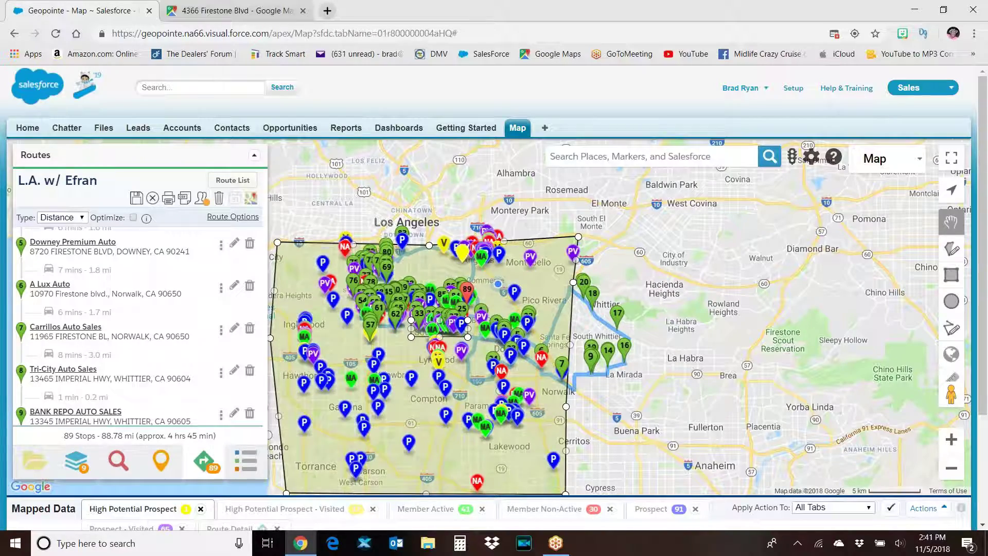
Remove the Unnamed Shape and Unnamed Rectangle layers from the map and inspect the loaded L.A. route.
left_click(91, 458)
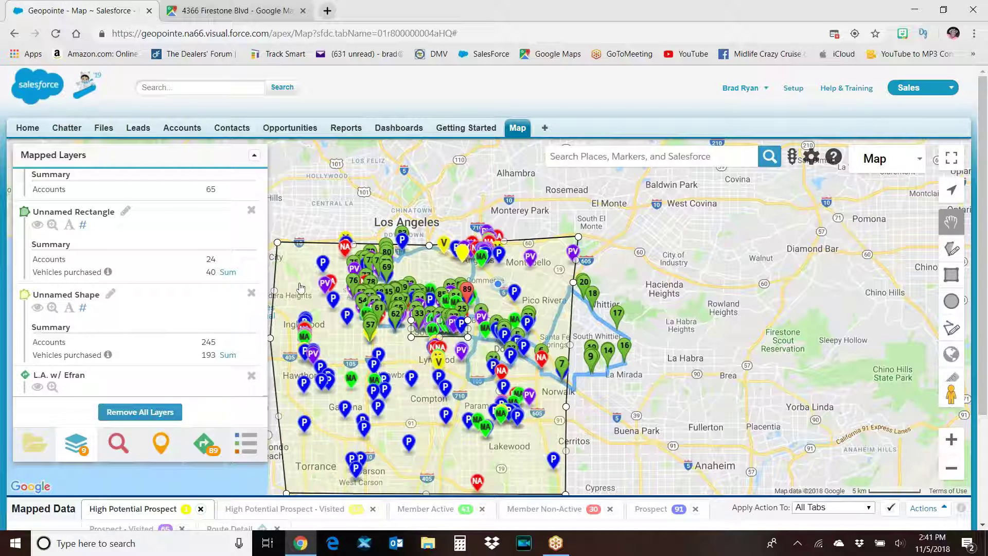
left_click(252, 293)
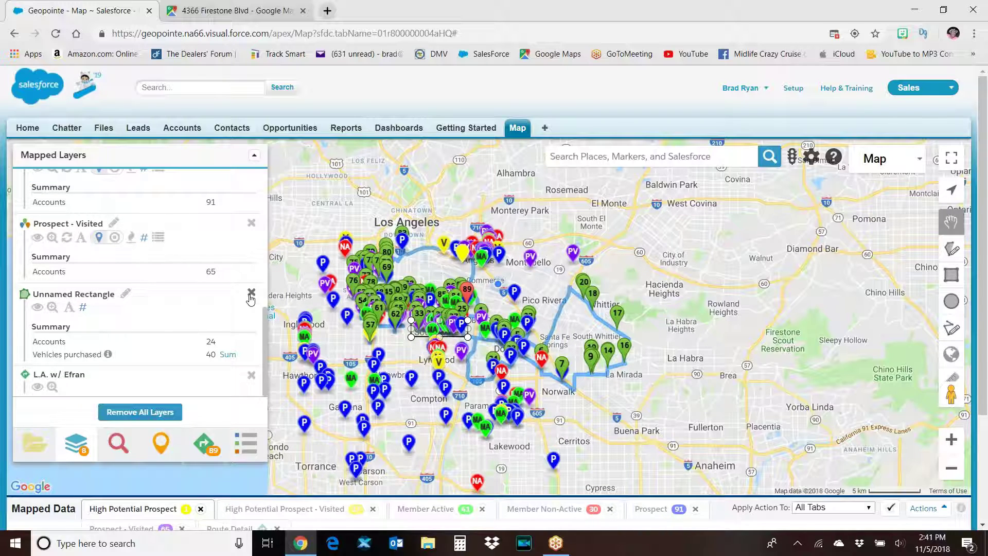
left_click(251, 293)
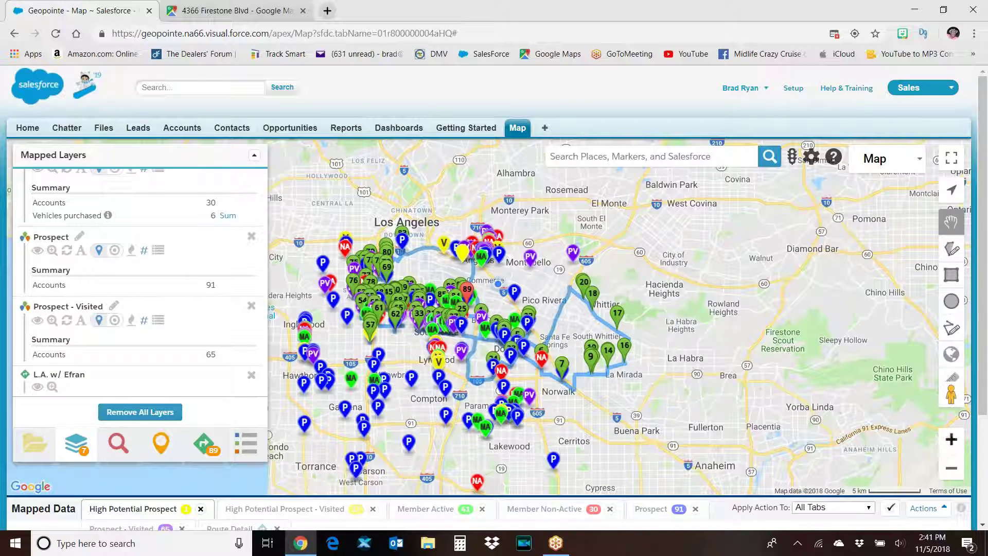
left_click(951, 440)
left_click(951, 439)
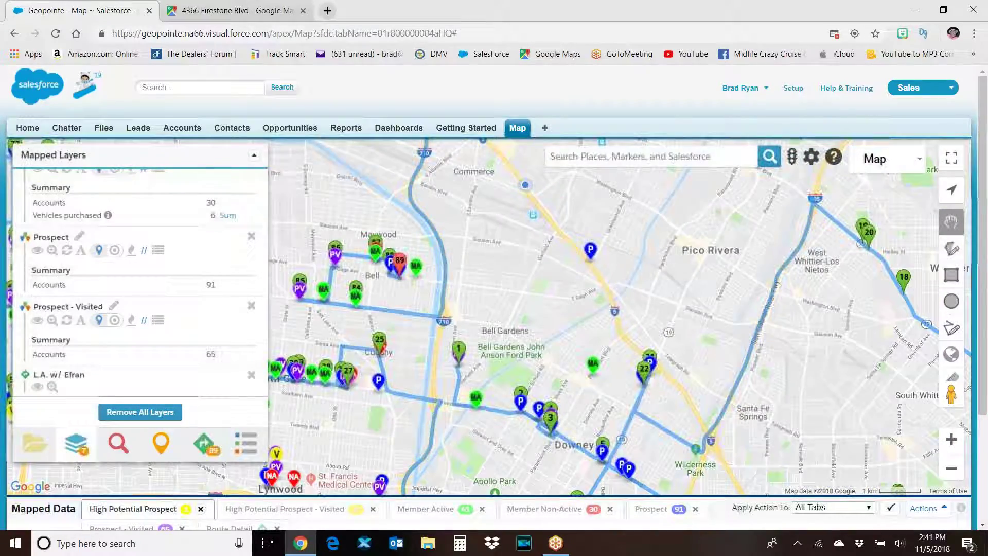
left_click(951, 468)
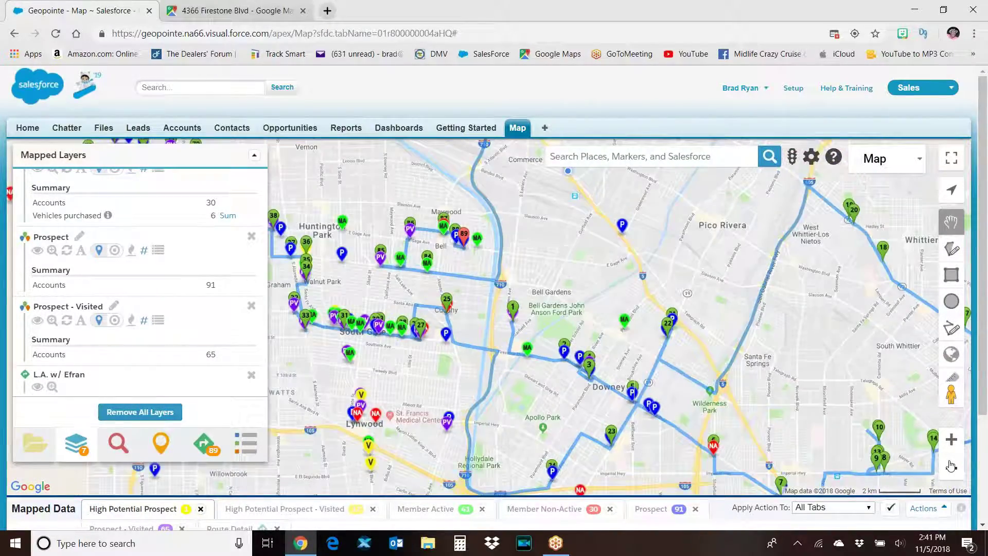
left_click_drag(739, 339, 808, 365)
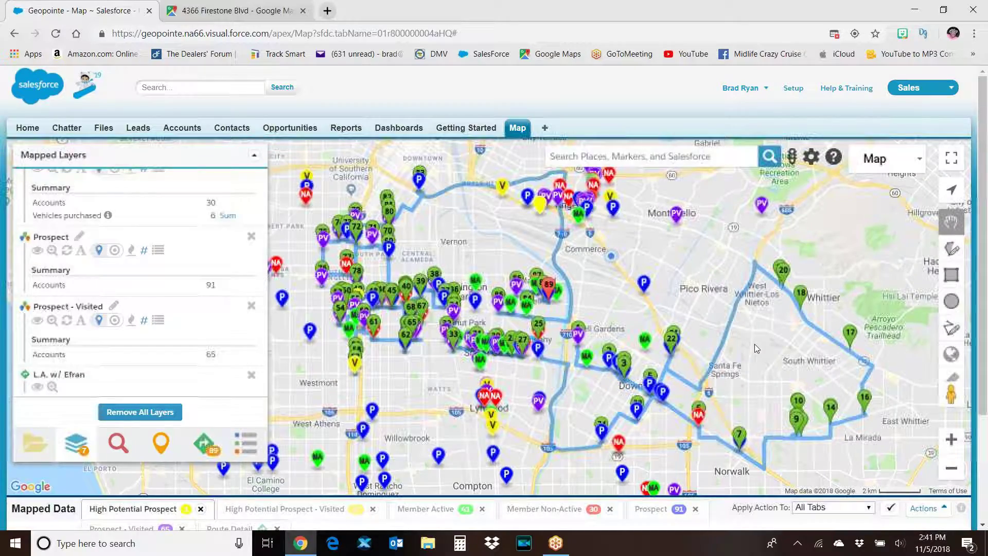